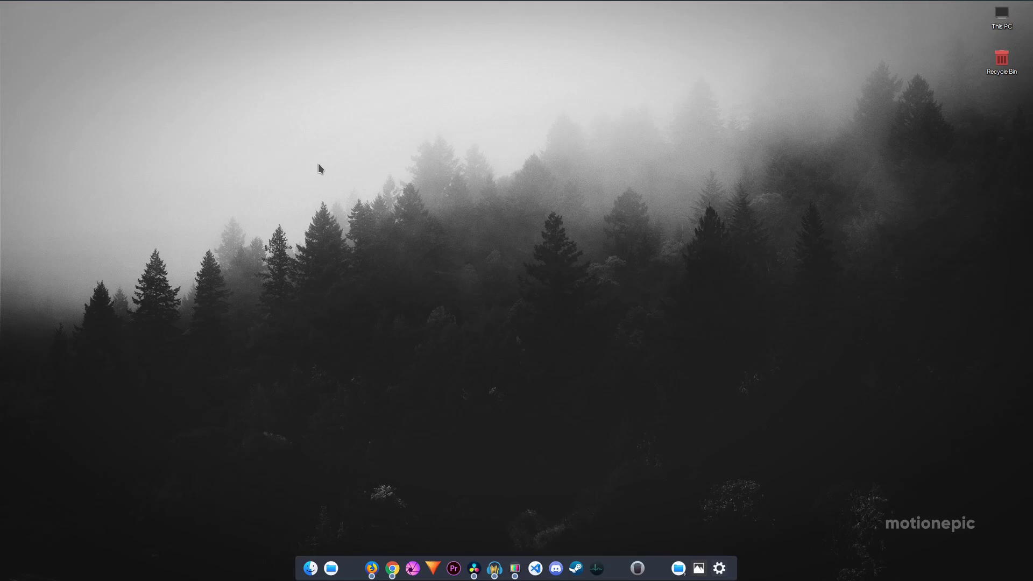
Launch Firefox on the Free Title Animation for Davinci Resolve 16.2 download page.
left_click(372, 568)
Set the fair price to $0 and request the Free Title Animation pack.
scroll(643, 377, "down", 6)
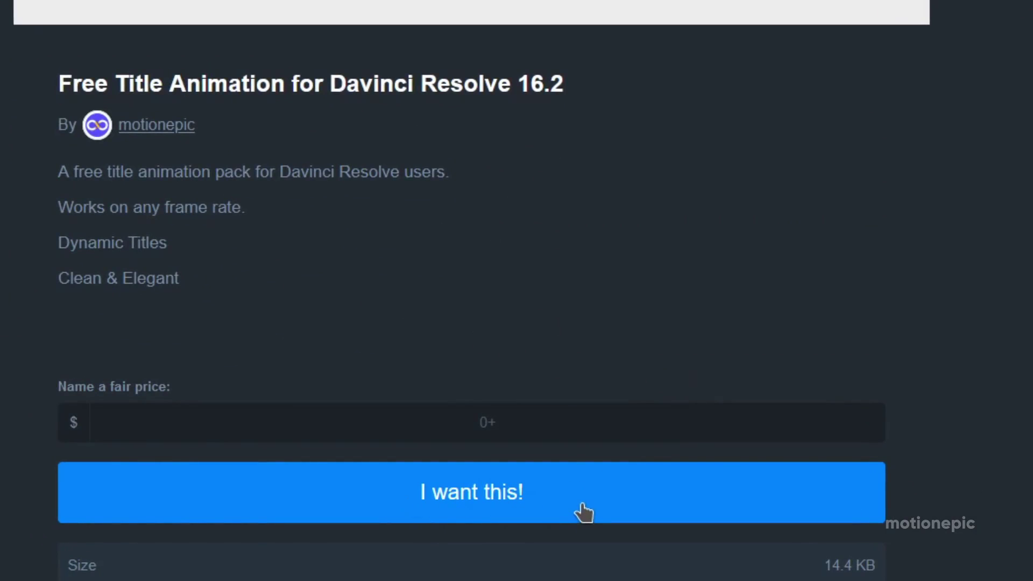
left_click(491, 422)
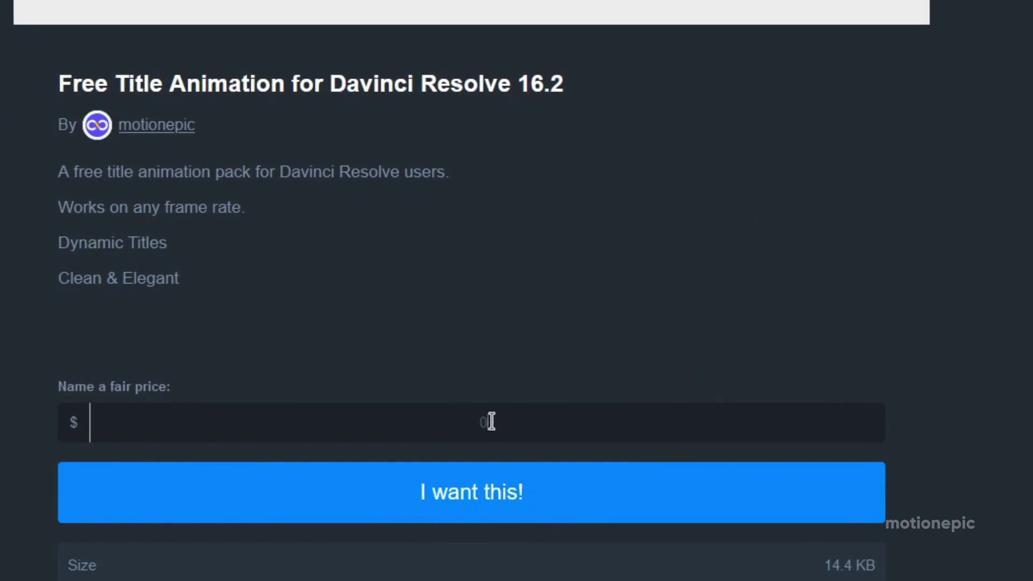
left_click(436, 420)
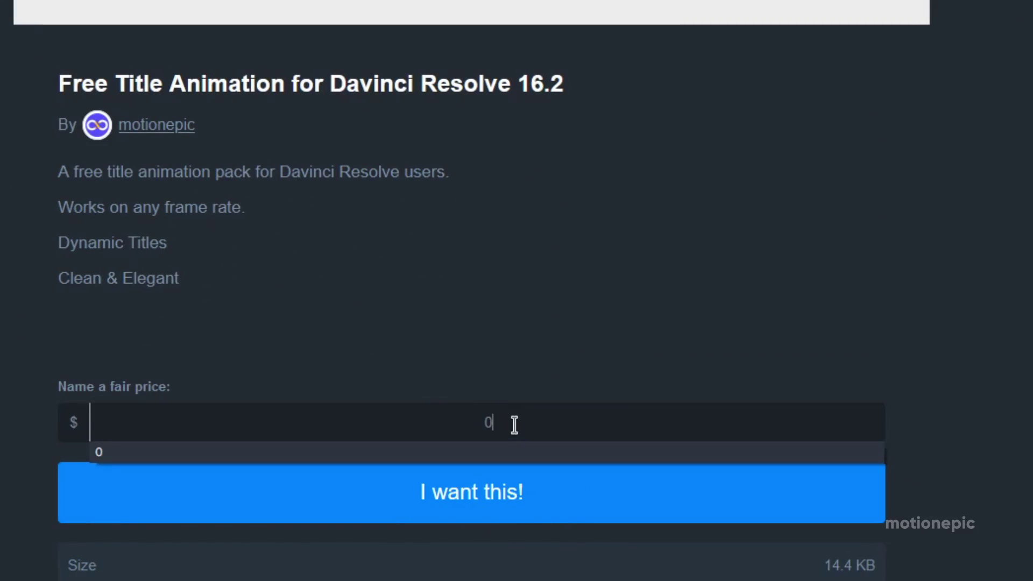
double_click(401, 415)
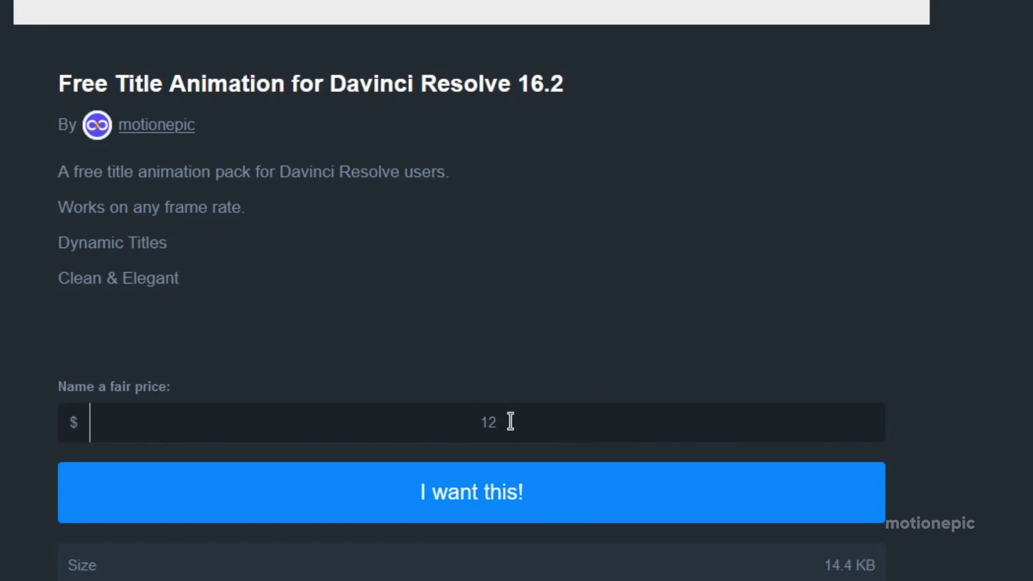
left_click_drag(510, 422, 467, 424)
type("0")
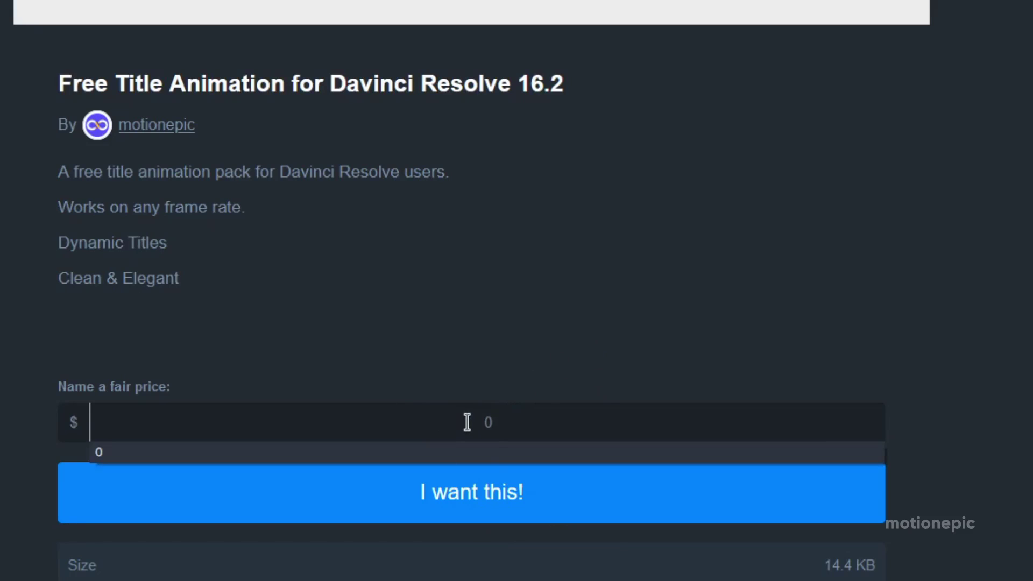
left_click(472, 502)
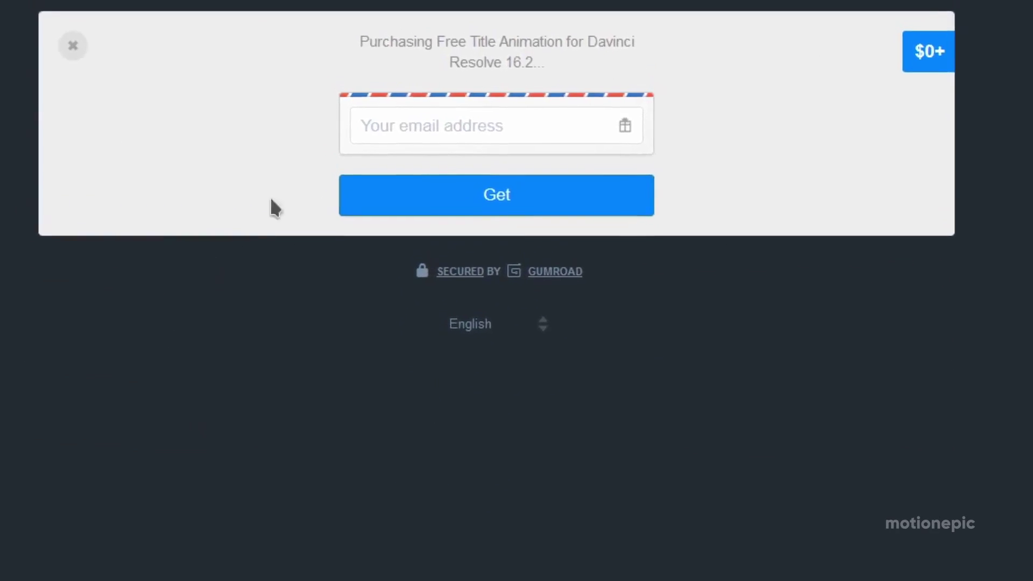
Fill in an email address, submit it, and decline the suggested address correction.
left_click(380, 96)
left_click(428, 200)
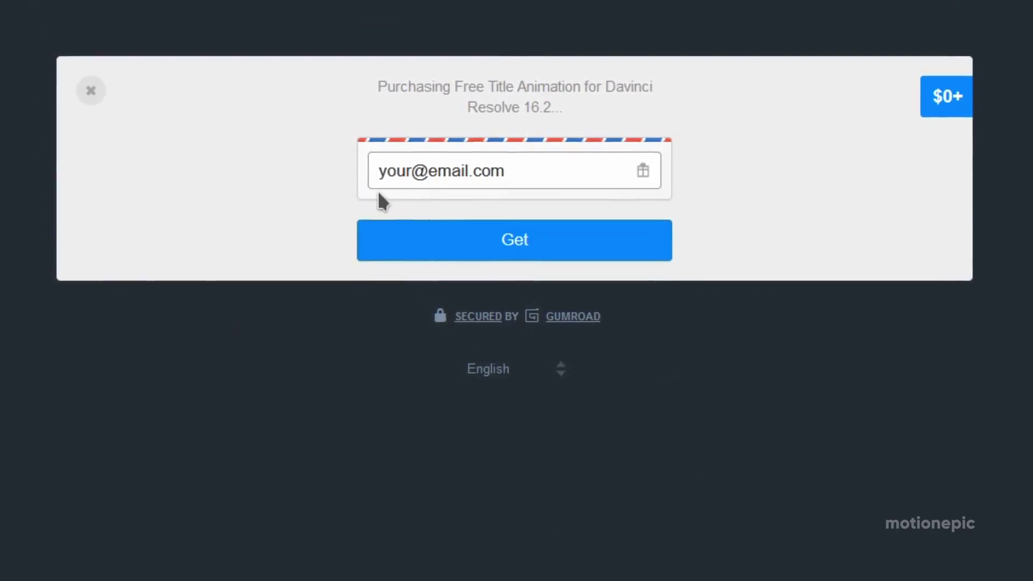
left_click(508, 246)
left_click(399, 242)
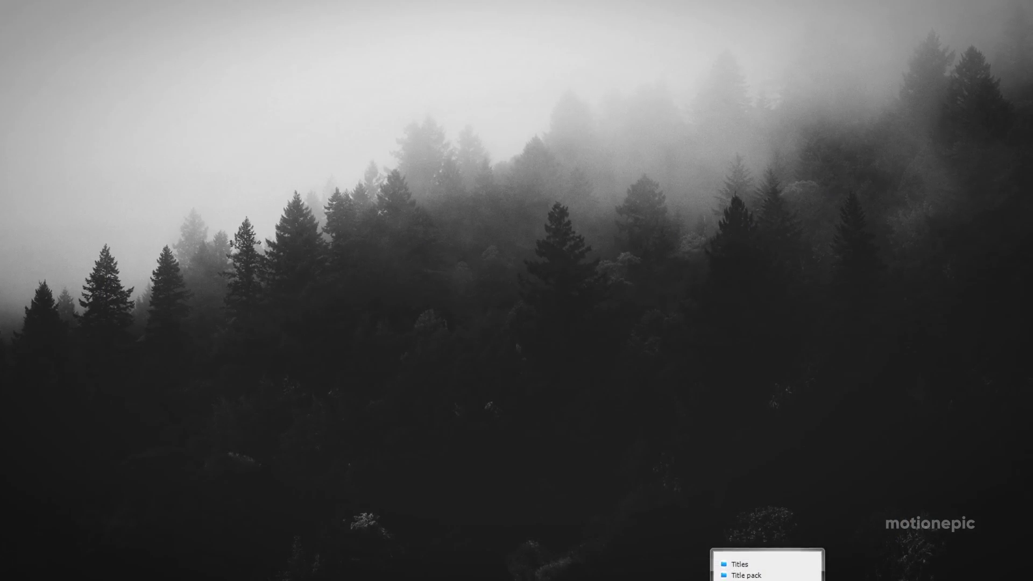
Open the Titles templates and Title pack folders and select the pack's title files.
left_click(705, 557)
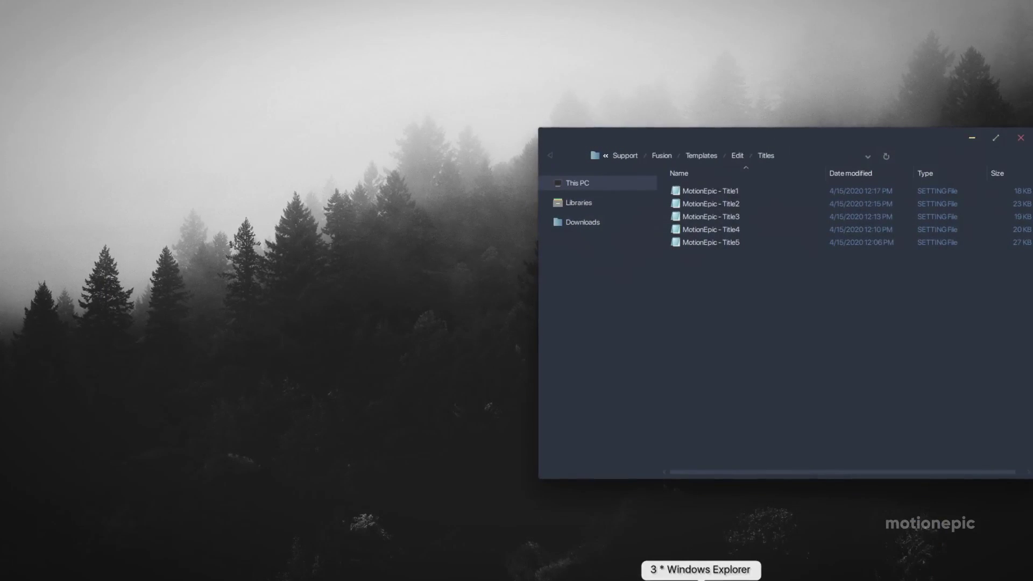
left_click(721, 565)
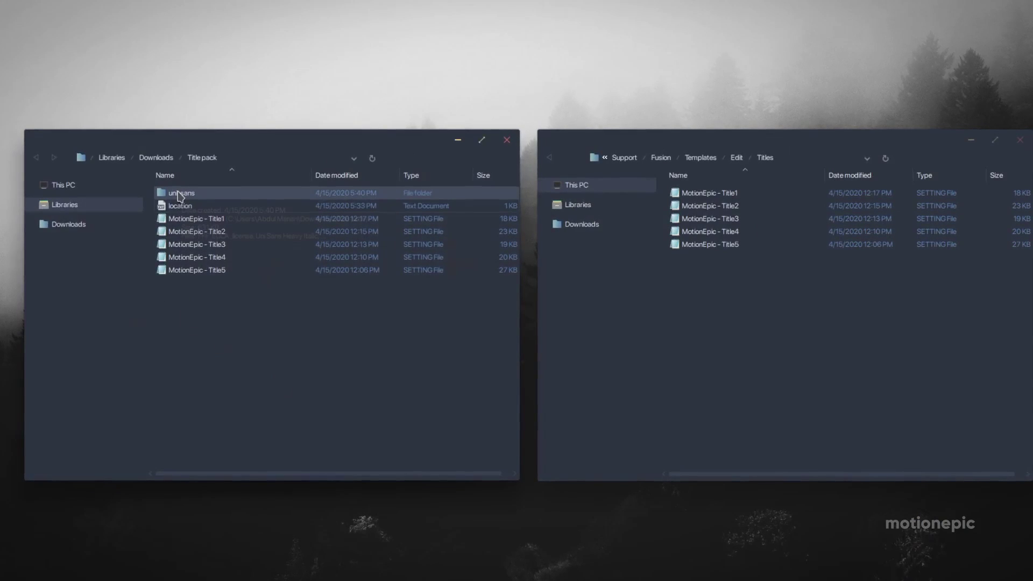
left_click_drag(191, 311, 278, 223)
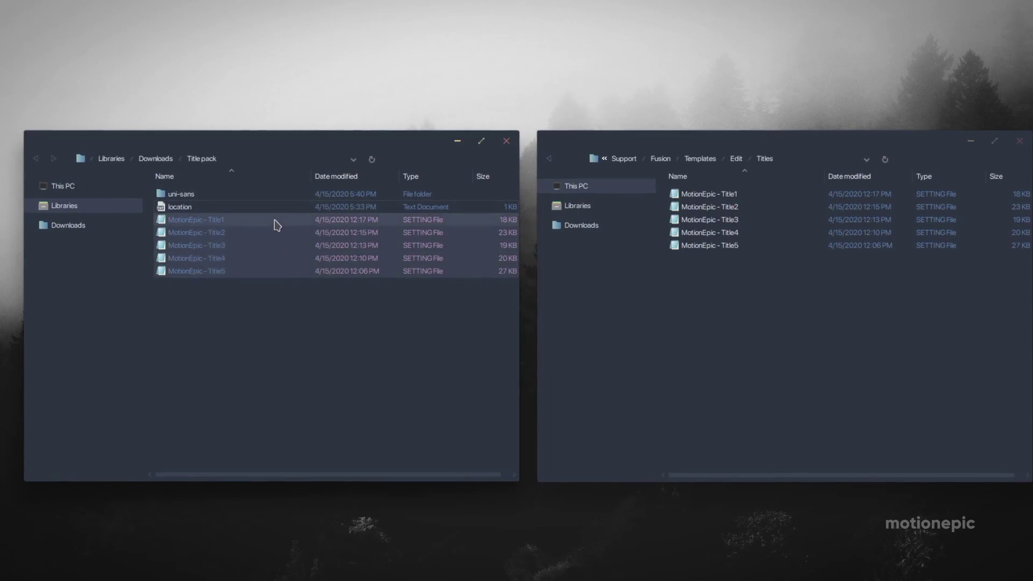
left_click(164, 208)
left_click(183, 197)
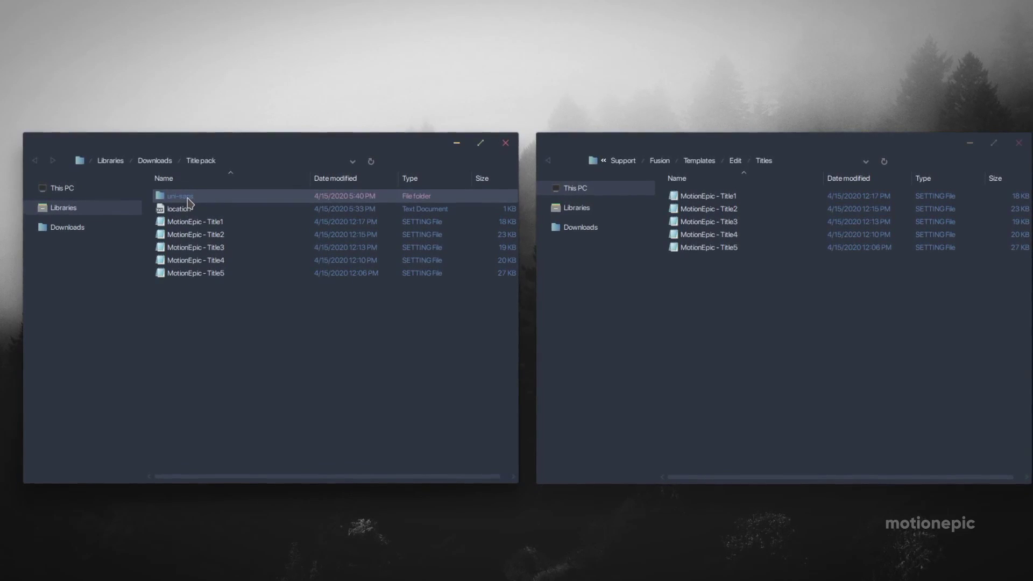
Install the four Uni Sans fonts for all users, then return to Title pack.
double_click(183, 196)
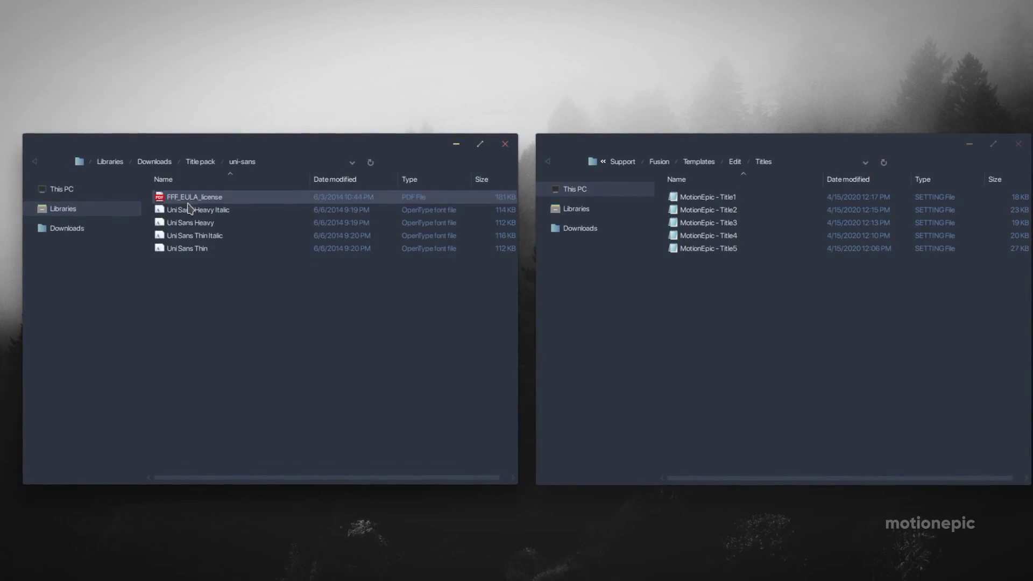
left_click_drag(178, 283, 251, 217)
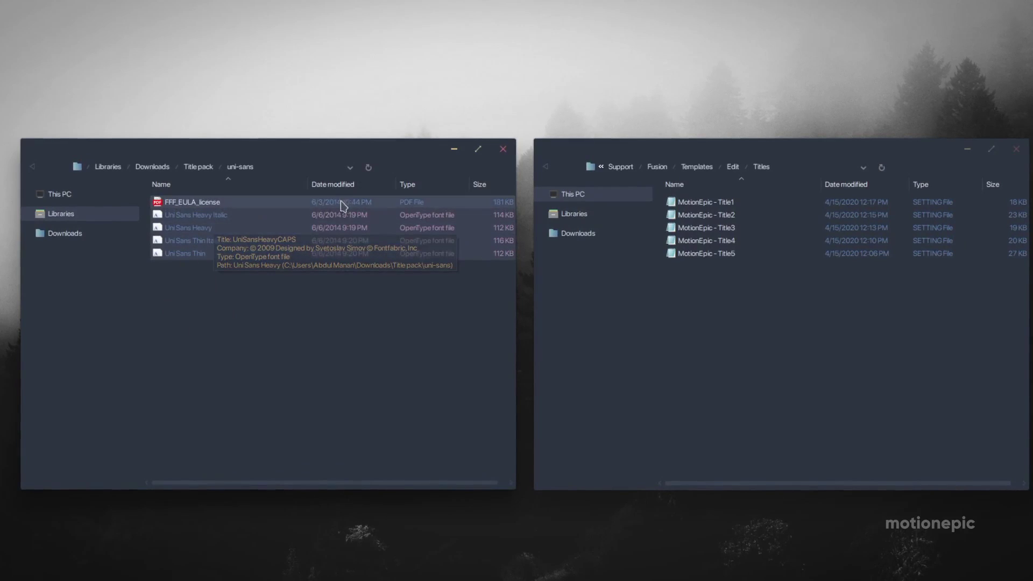
right_click(238, 216)
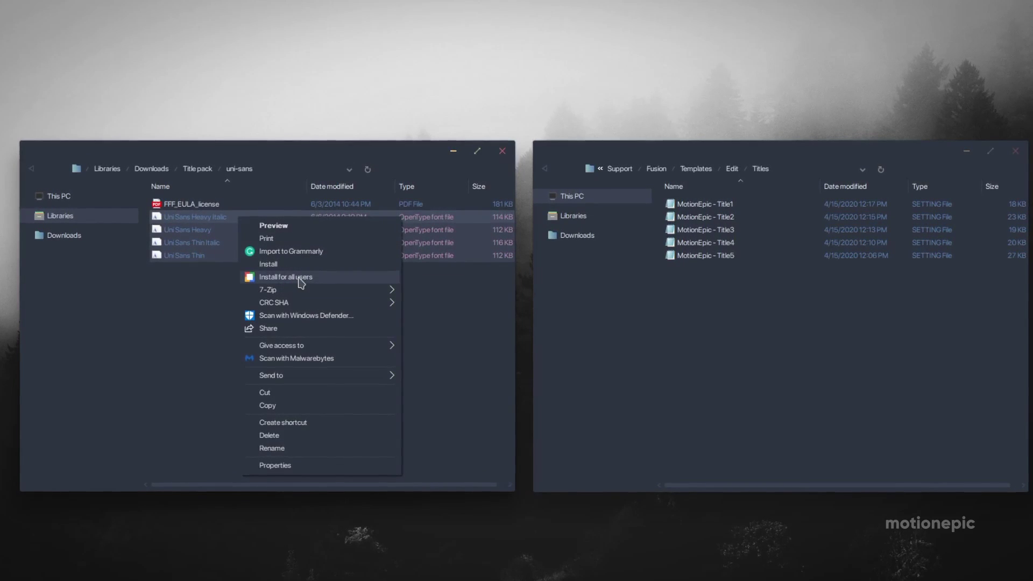
left_click(204, 287)
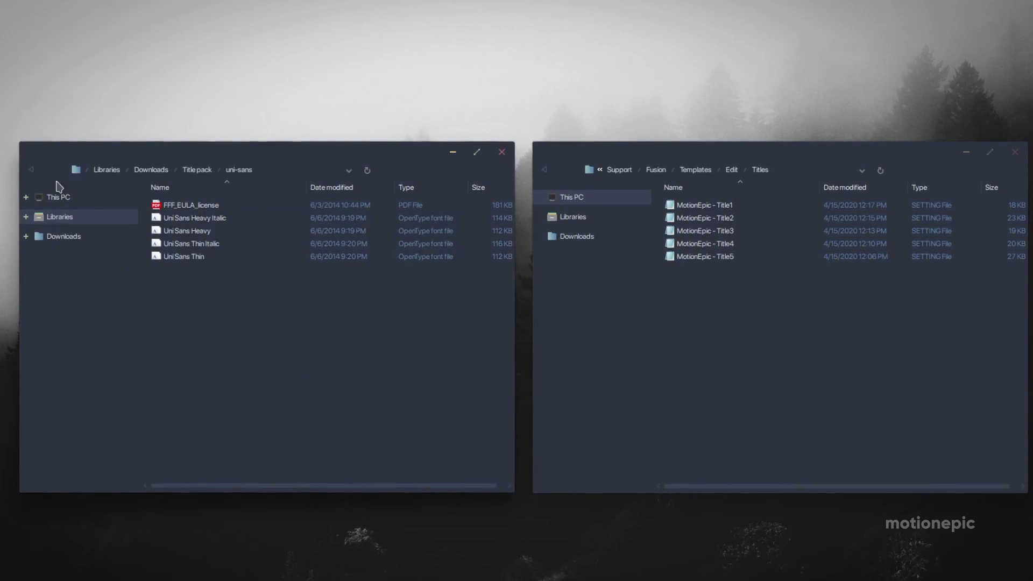
left_click(33, 171)
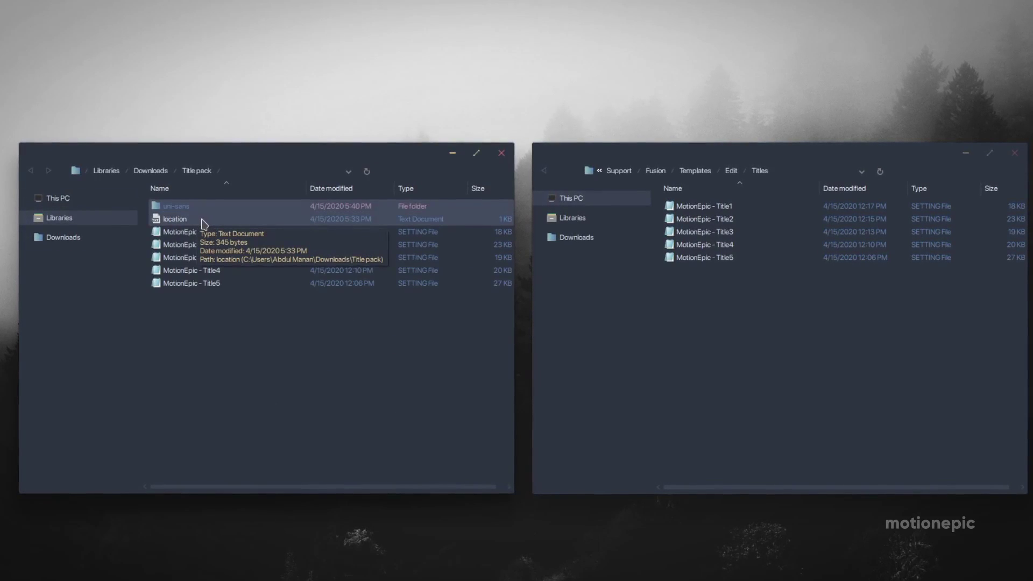
Open location.txt in Notepad and highlight the Windows and Mac template paths.
double_click(159, 220)
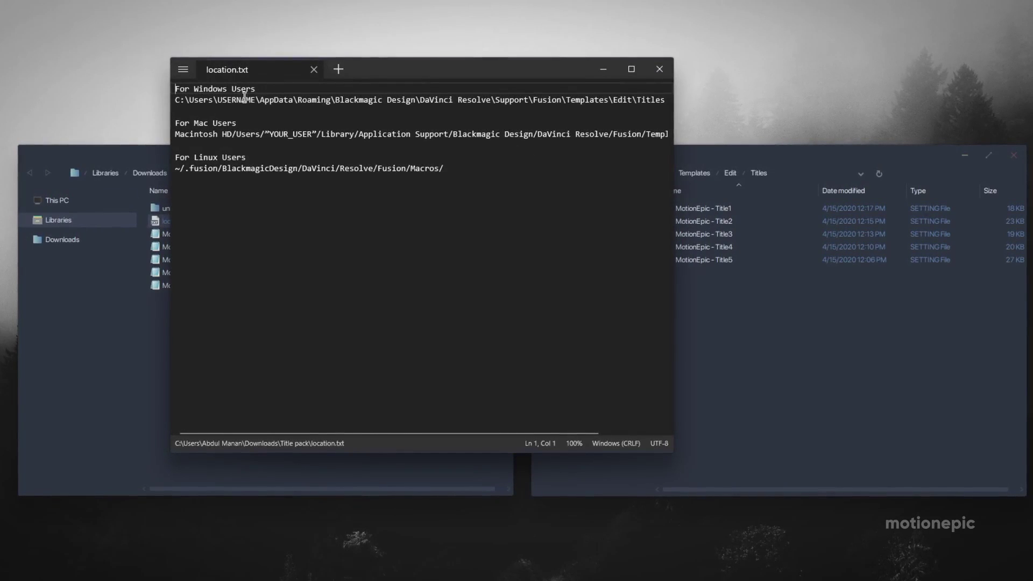
left_click_drag(176, 101, 657, 101)
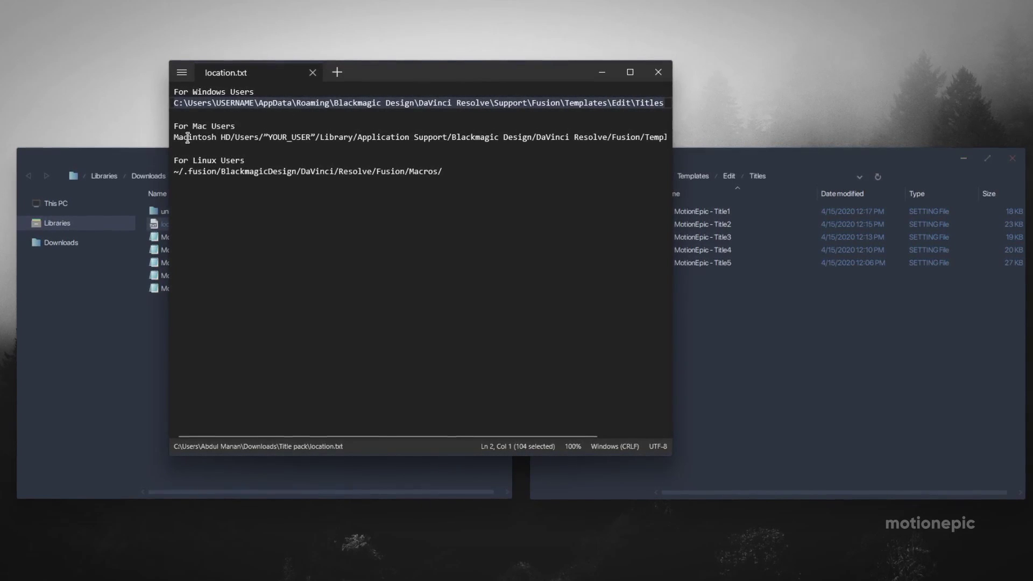
left_click_drag(189, 138, 289, 136)
left_click_drag(520, 143, 601, 138)
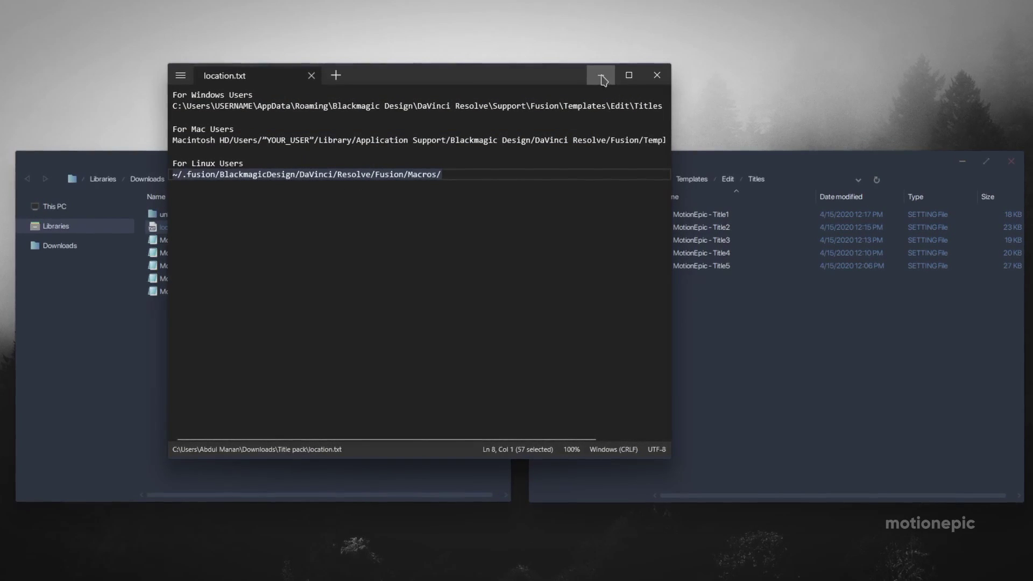
Close location.txt, launch DaVinci Resolve and open the dummy_60 project.
left_click(649, 80)
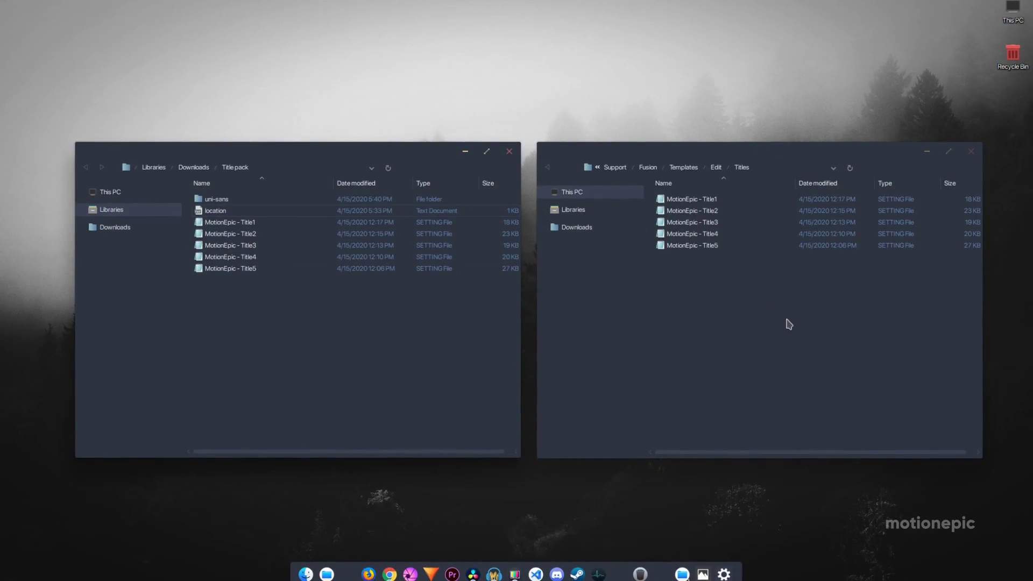
left_click(755, 170)
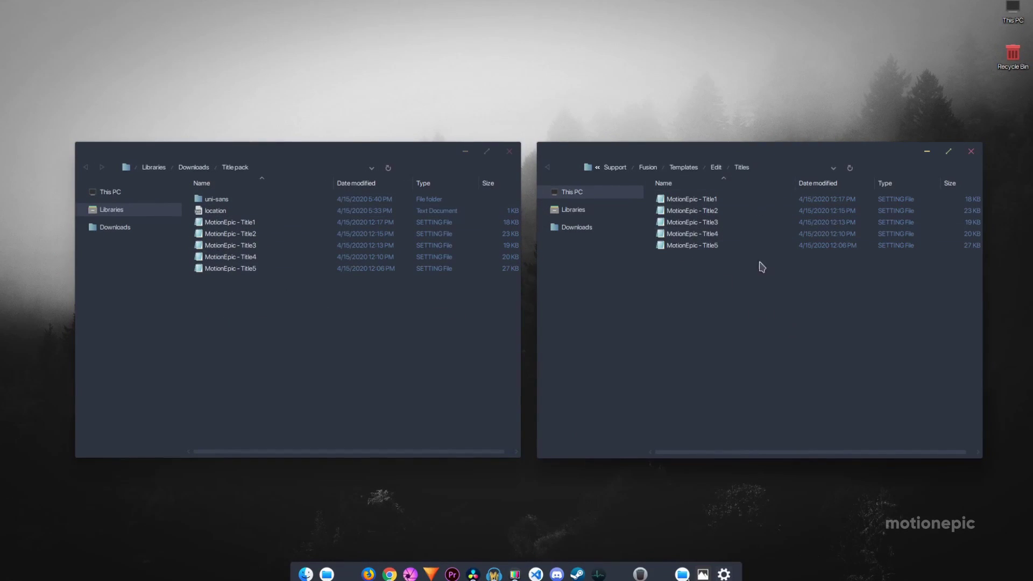
left_click(473, 574)
left_click(473, 575)
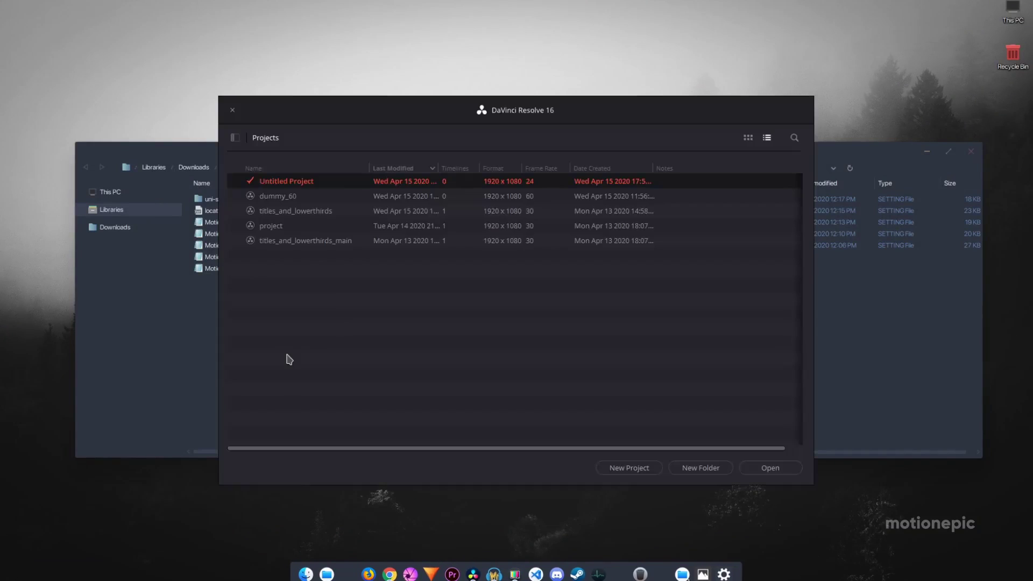
left_click(308, 198)
left_click(308, 199)
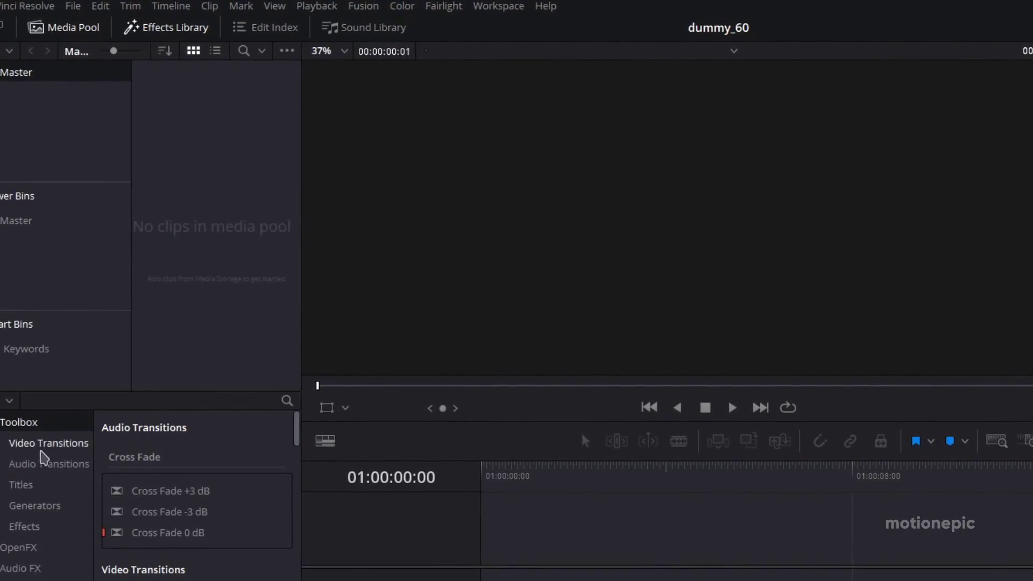
Drop MotionEpic - Title1 from the Titles library at the start of V1 and scrub to preview.
left_click(22, 484)
scroll(189, 512, "down", 5)
scroll(189, 512, "down", 10)
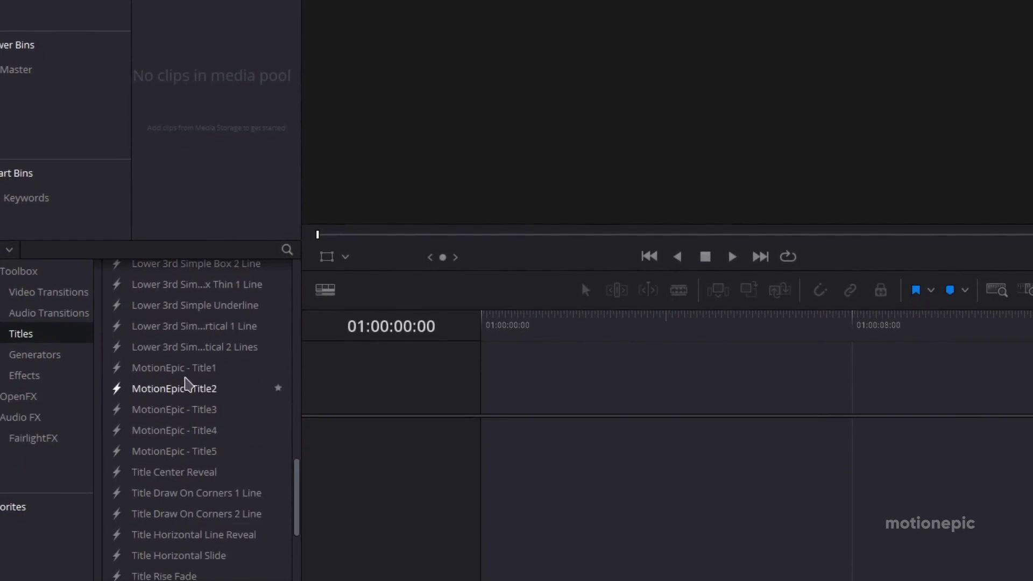
left_click(182, 371)
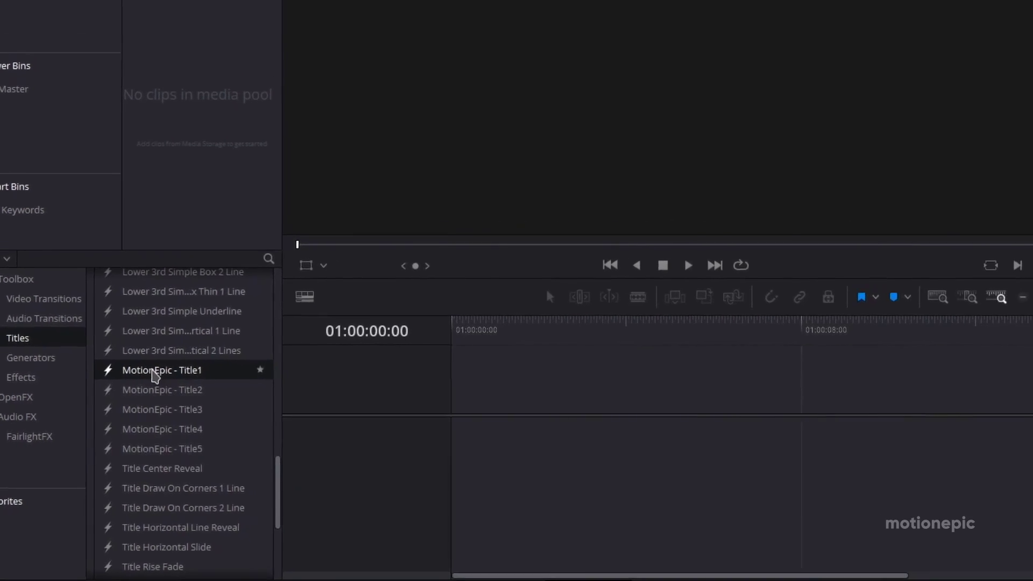
left_click_drag(176, 375, 544, 367)
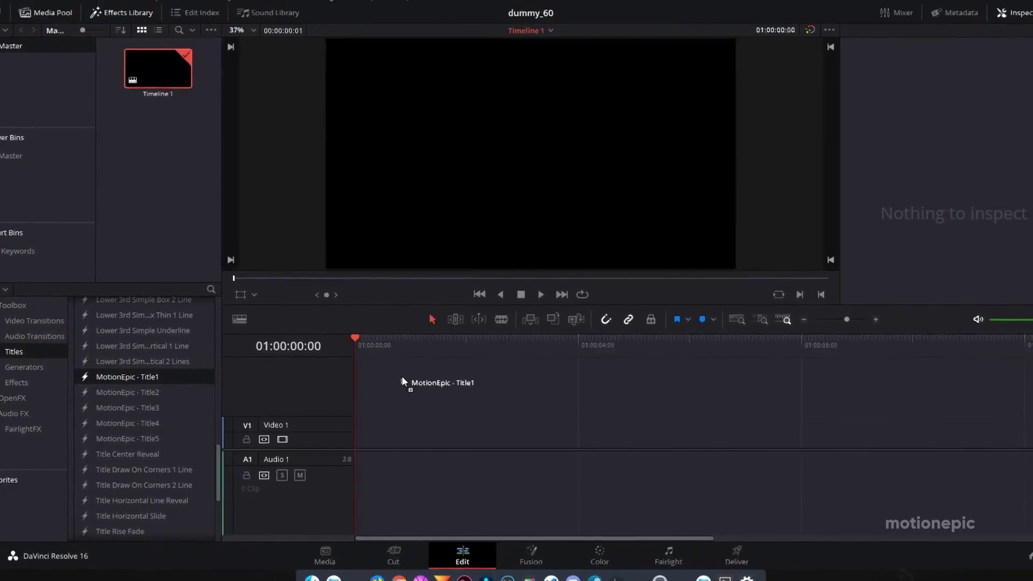
left_click_drag(402, 381, 405, 431)
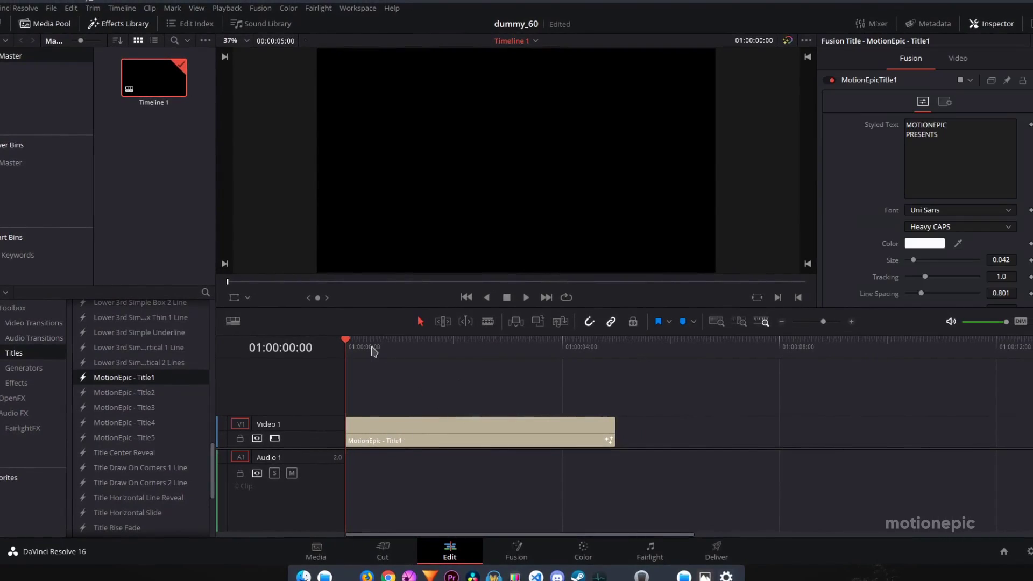
left_click_drag(374, 351, 466, 358)
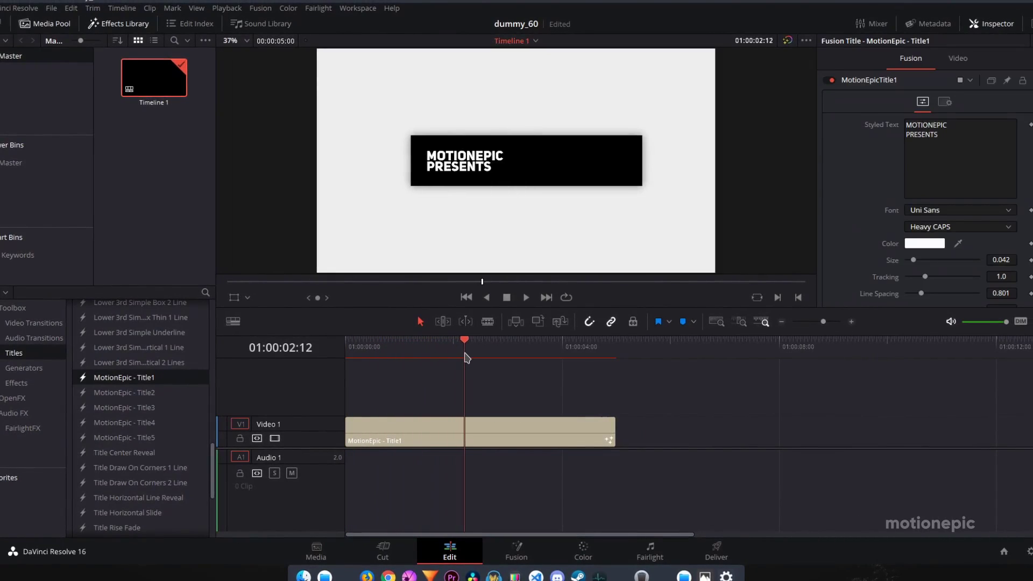
left_click(471, 431)
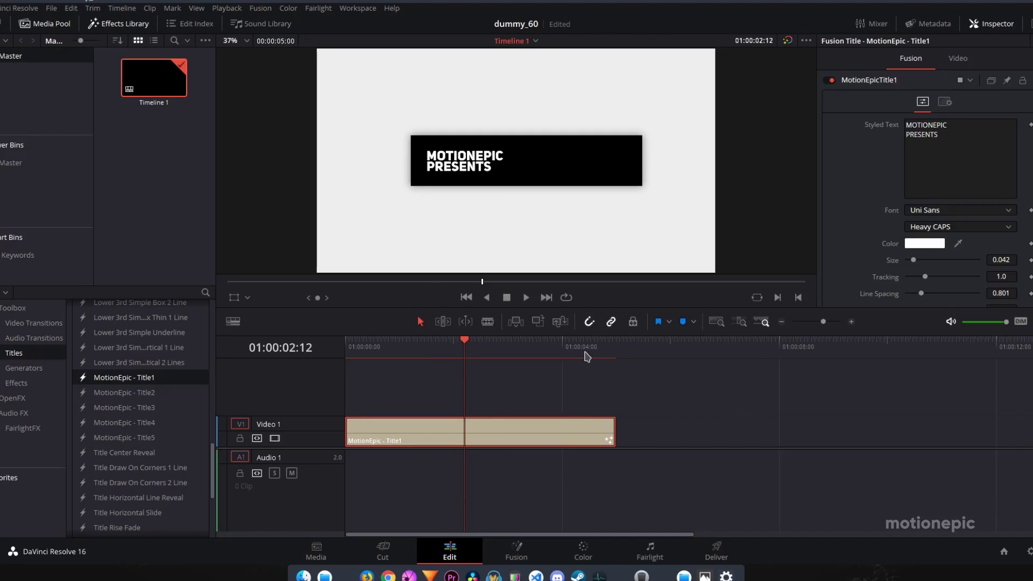
left_click(567, 355)
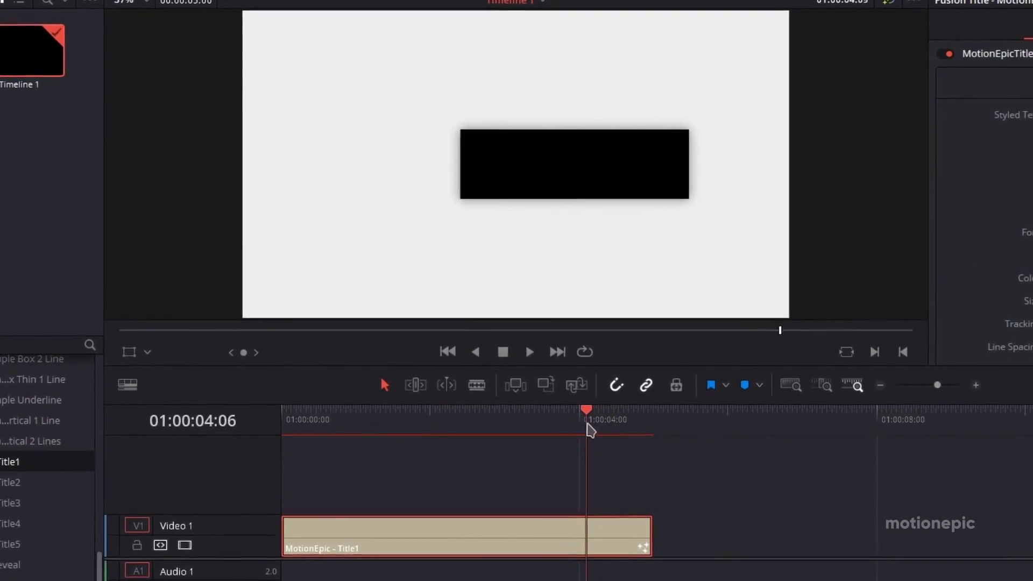
left_click_drag(652, 536, 501, 549)
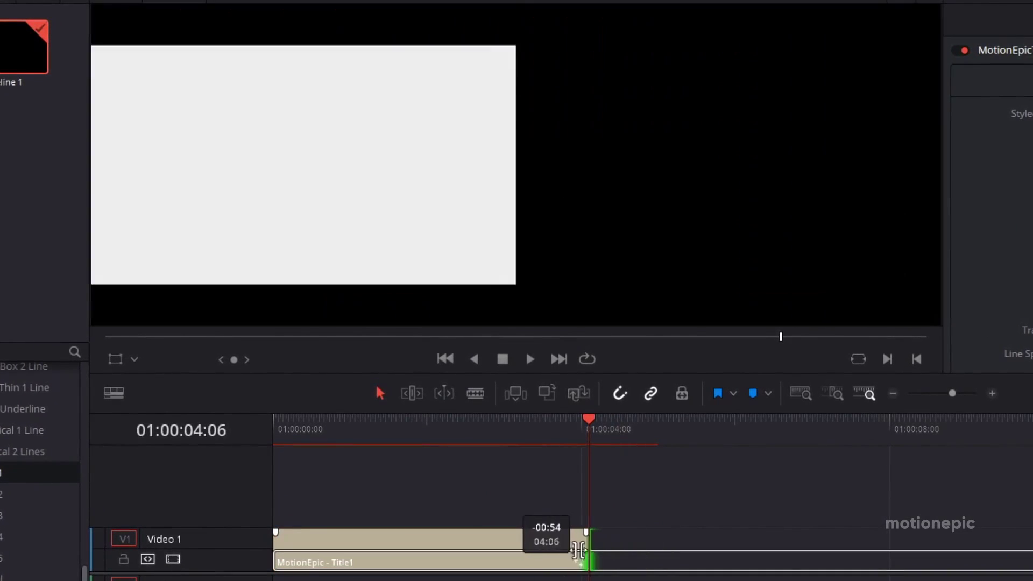
left_click(329, 433)
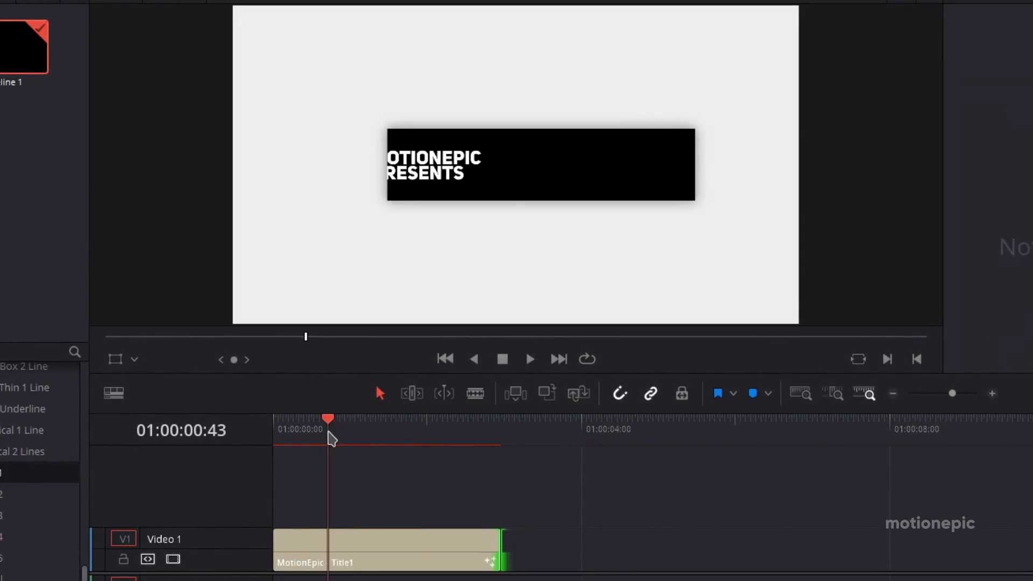
left_click_drag(329, 433, 491, 455)
left_click_drag(500, 554, 882, 558)
left_click(818, 443)
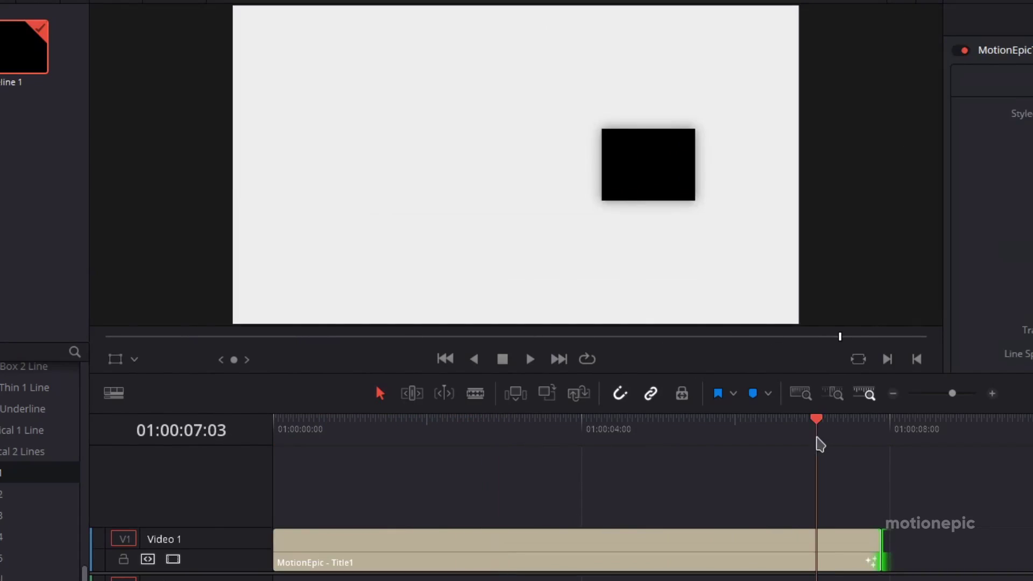
left_click_drag(819, 444, 783, 440)
key("ctrl+z")
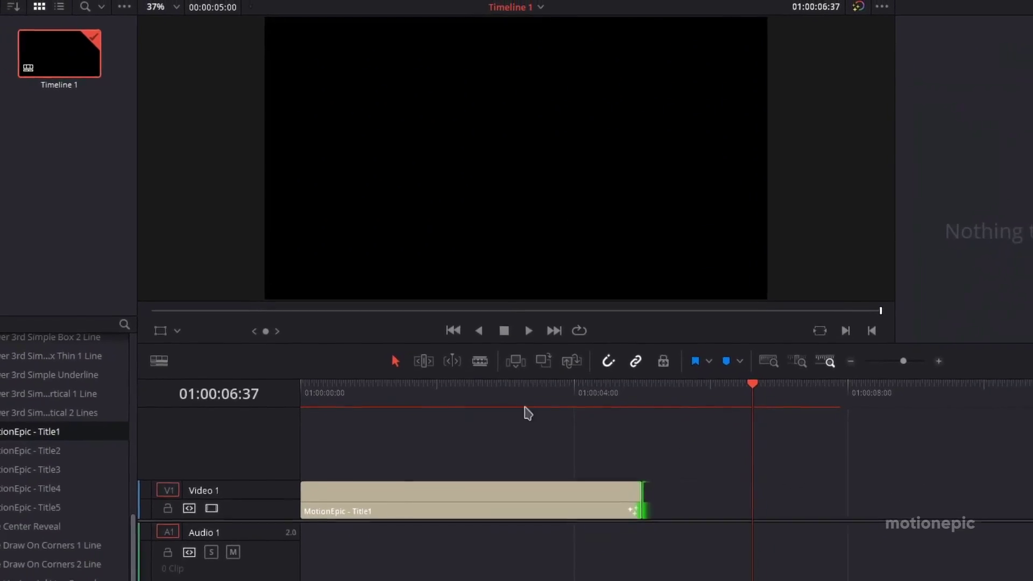
left_click_drag(563, 402, 449, 402)
left_click(411, 172)
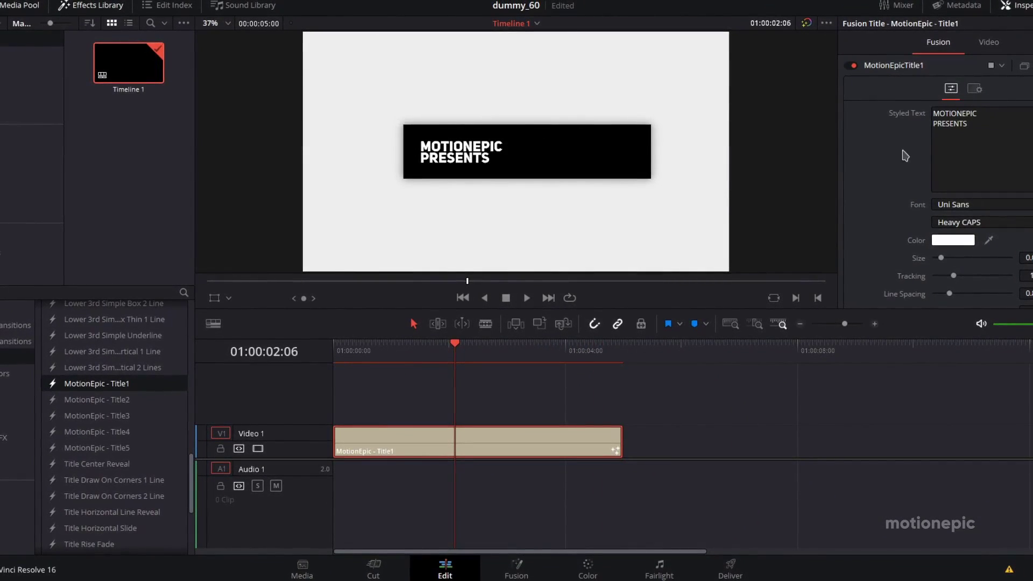
Replace the title text with two test lines, 'sedfdsfssd' and 'sadfsdf'.
left_click(981, 123)
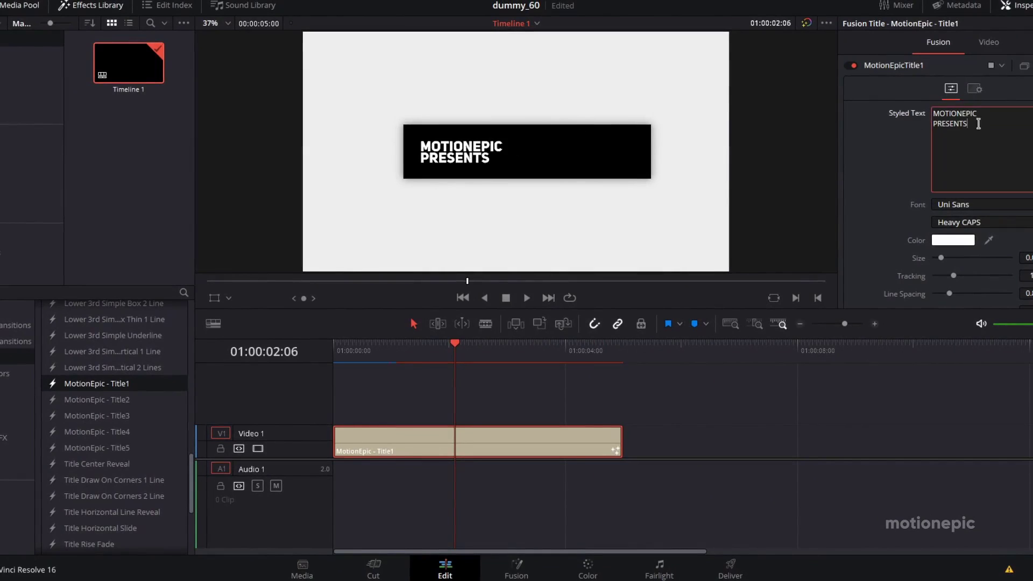
key("ctrl+a")
type("sedfdsfssd")
key("Return")
type("sadfsdf")
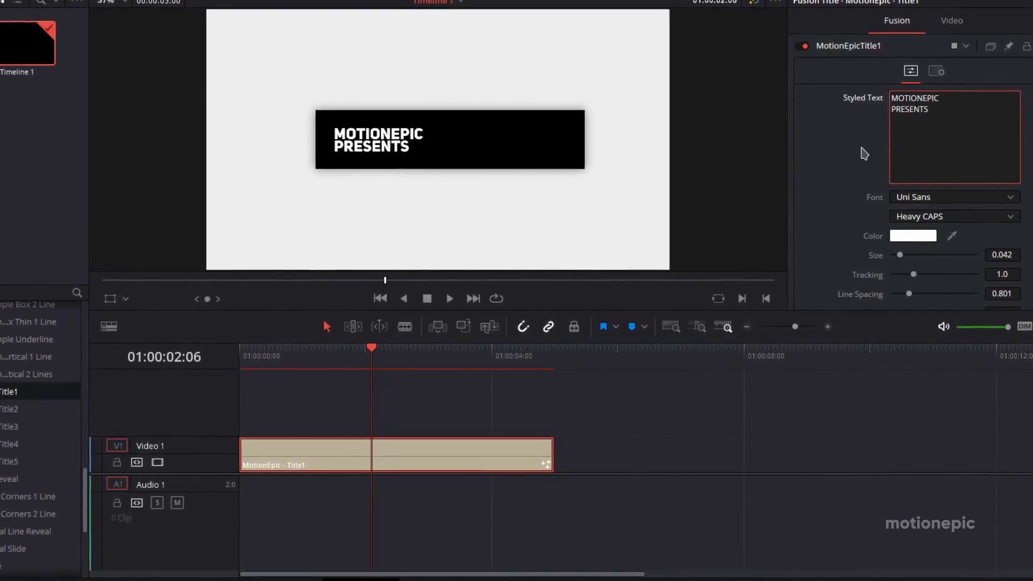
Keep Uni Sans Heavy CAPS and set the title text colour to green.
left_click(883, 198)
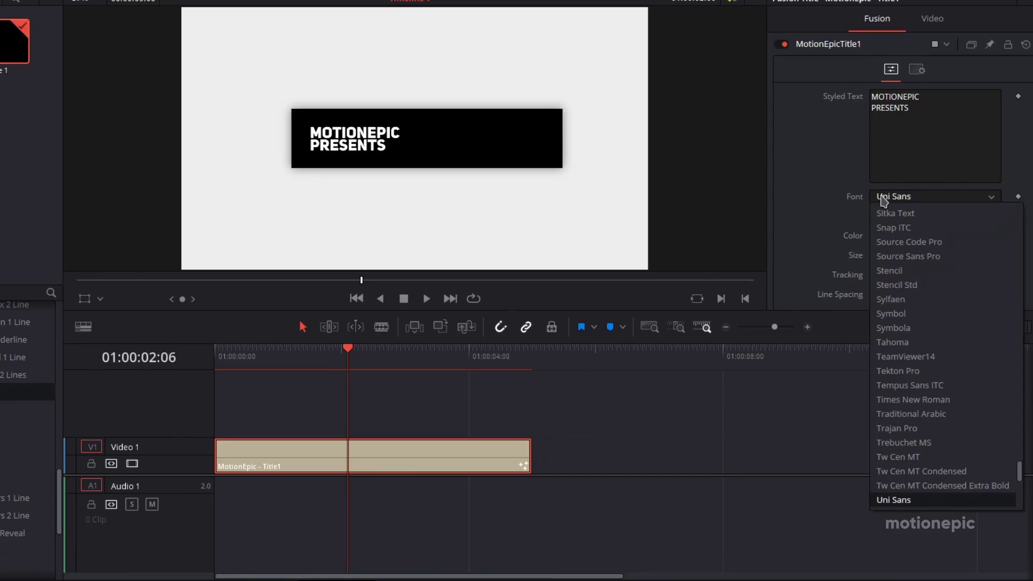
left_click(884, 198)
left_click(909, 217)
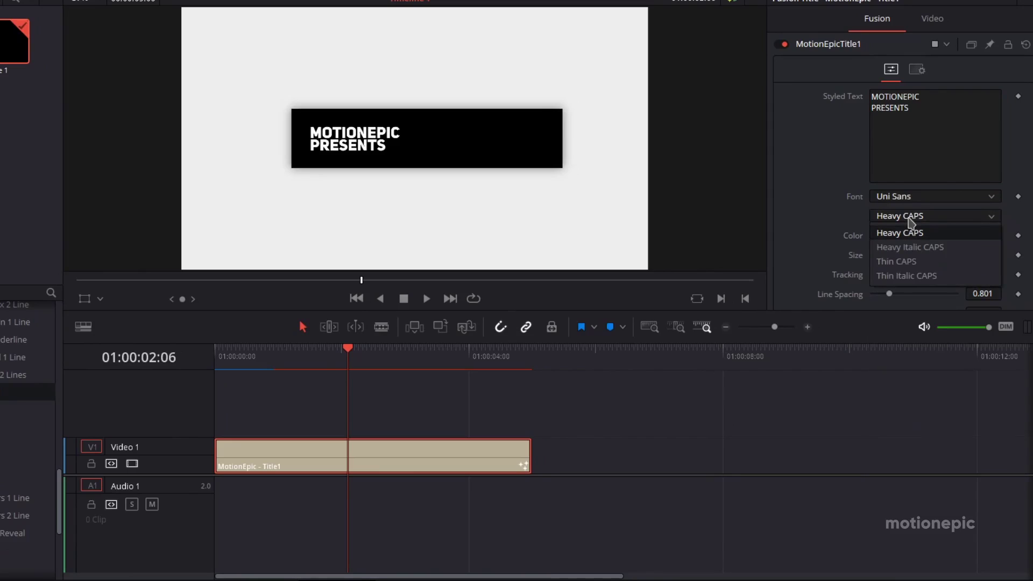
left_click(910, 231)
left_click(893, 235)
left_click(274, 188)
left_click(563, 401)
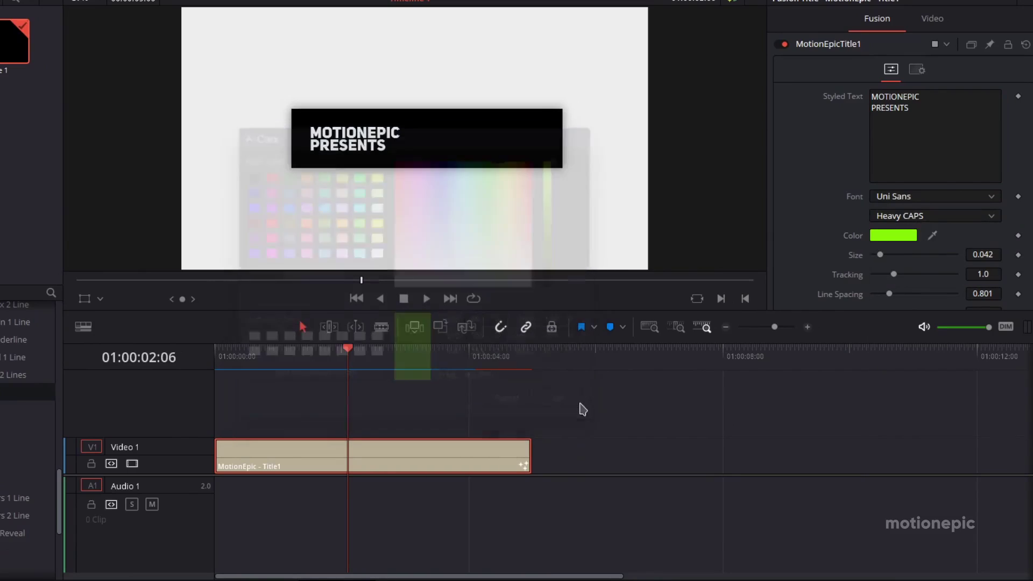
Try a larger size and tracking, then test the box's drop shadow strength.
scroll(855, 241, "down", 3)
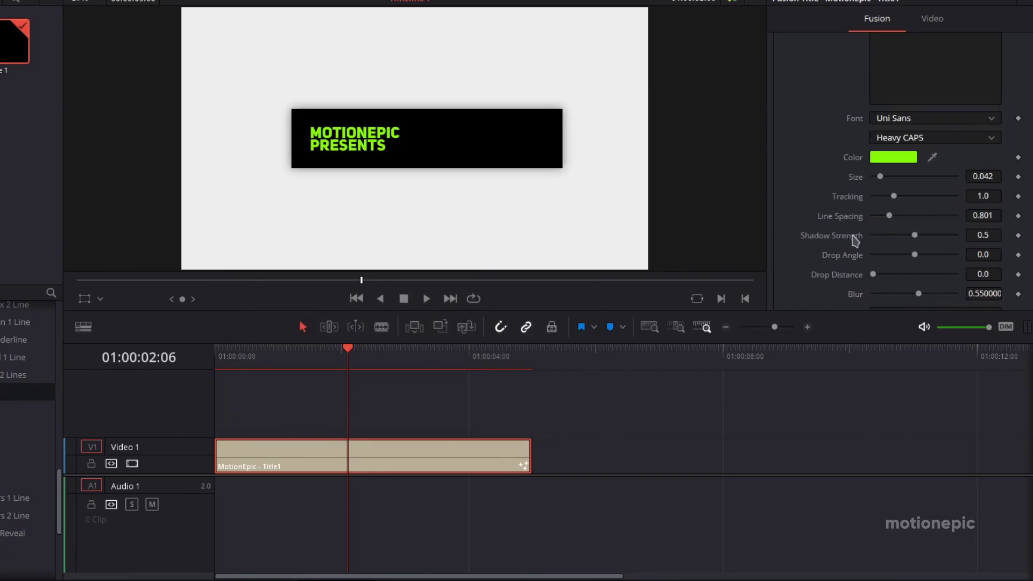
left_click(883, 176)
left_click_drag(894, 196, 890, 216)
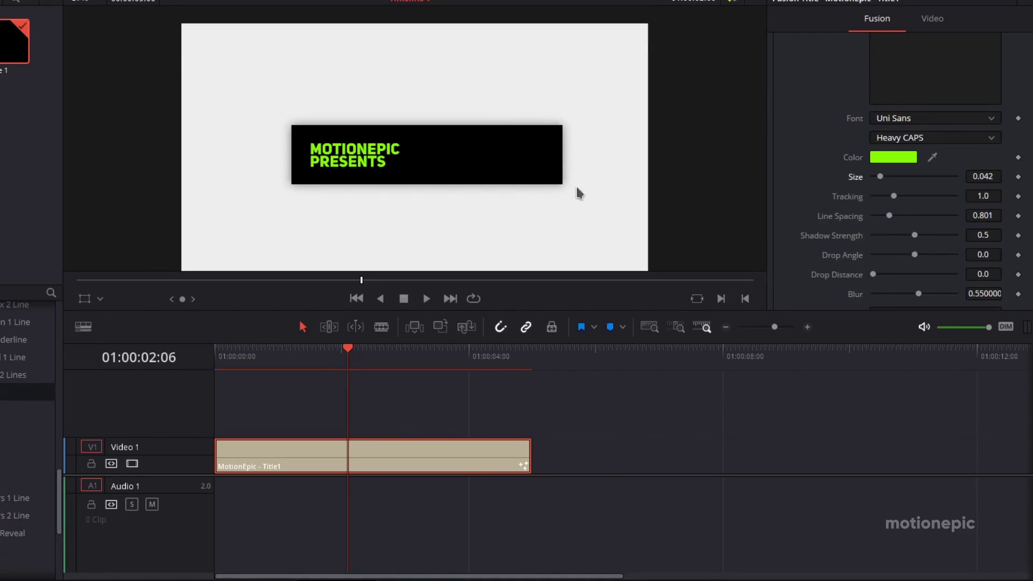
left_click_drag(914, 239, 985, 240)
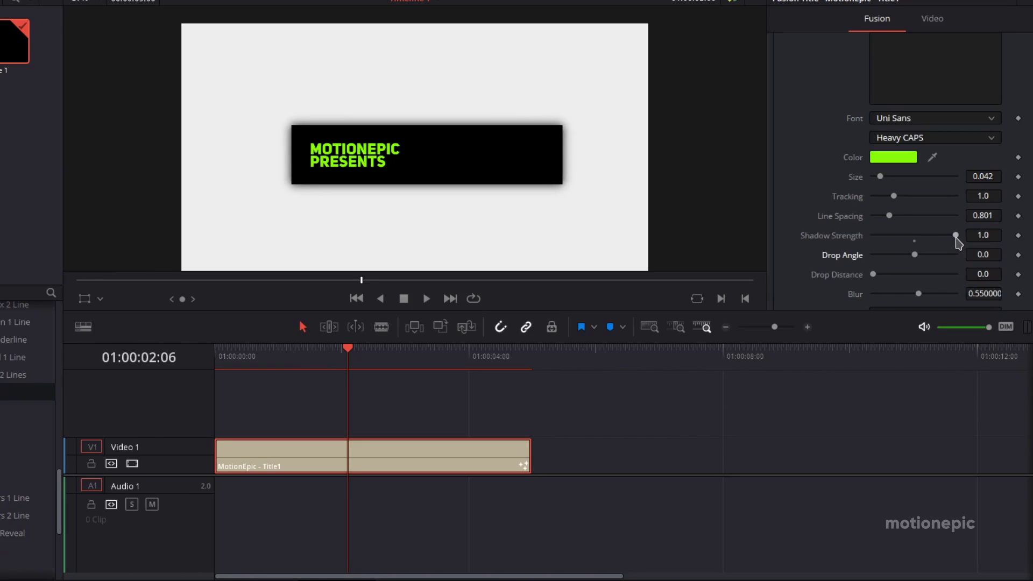
left_click_drag(957, 237, 746, 235)
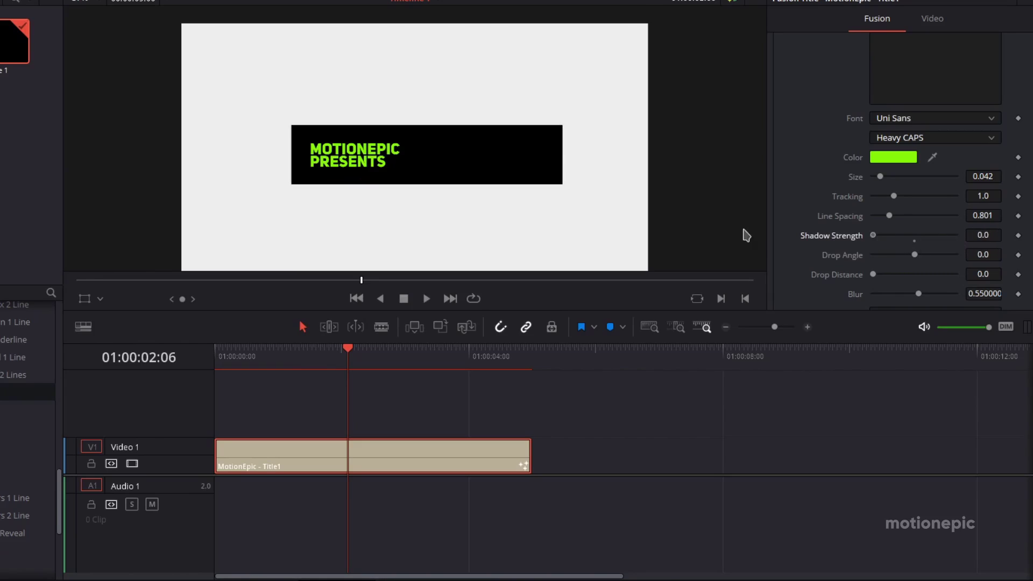
left_click(915, 237)
Try a red colour for the title box in the Inspector.
scroll(861, 236, "down", 3)
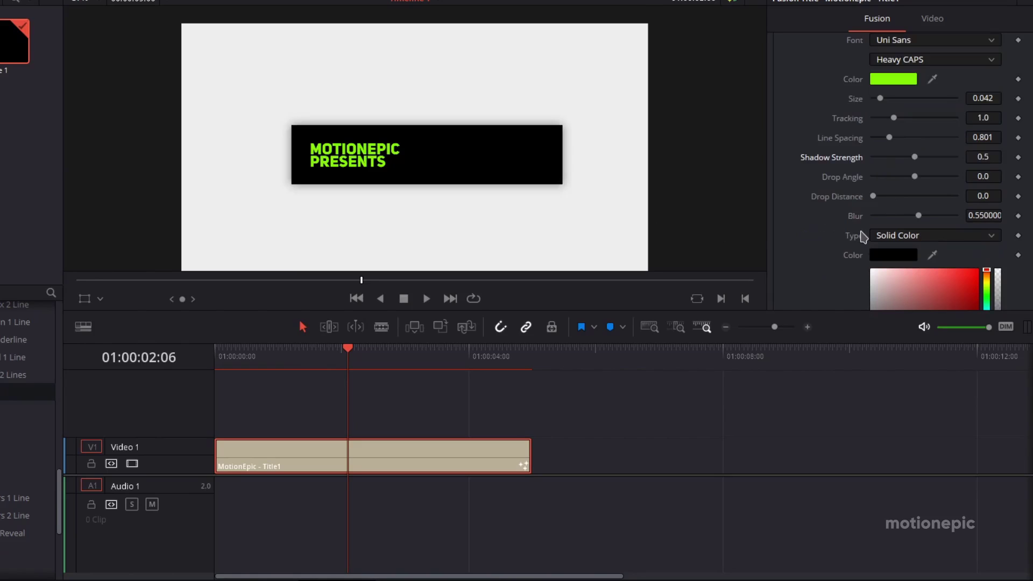
scroll(805, 222, "down", 2)
scroll(805, 221, "up", 2)
scroll(836, 256, "down", 3)
left_click_drag(930, 229, 978, 192)
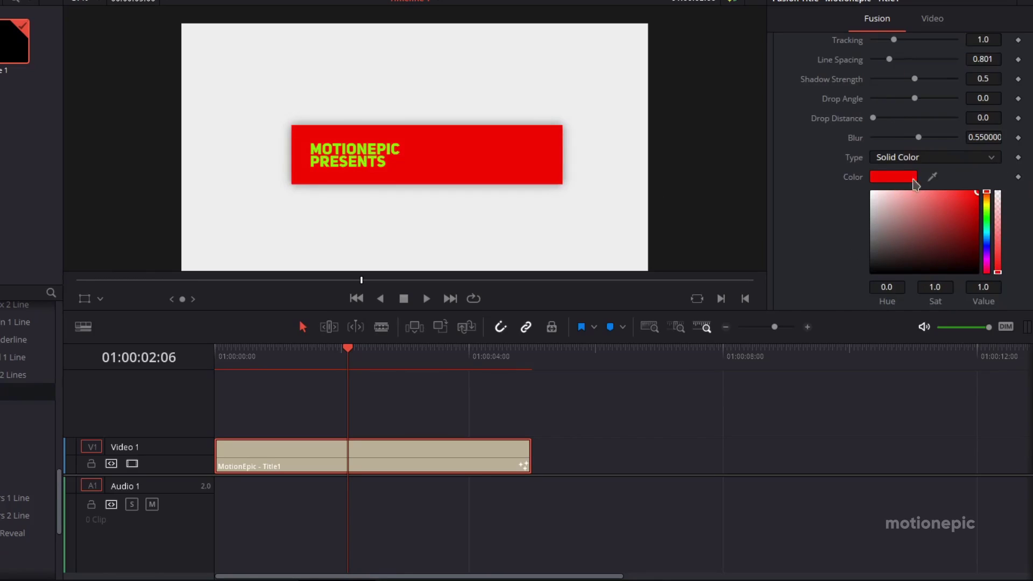
Switch the box fill to Gradient and shift the Offset to about 0.297 to darken it.
left_click(892, 158)
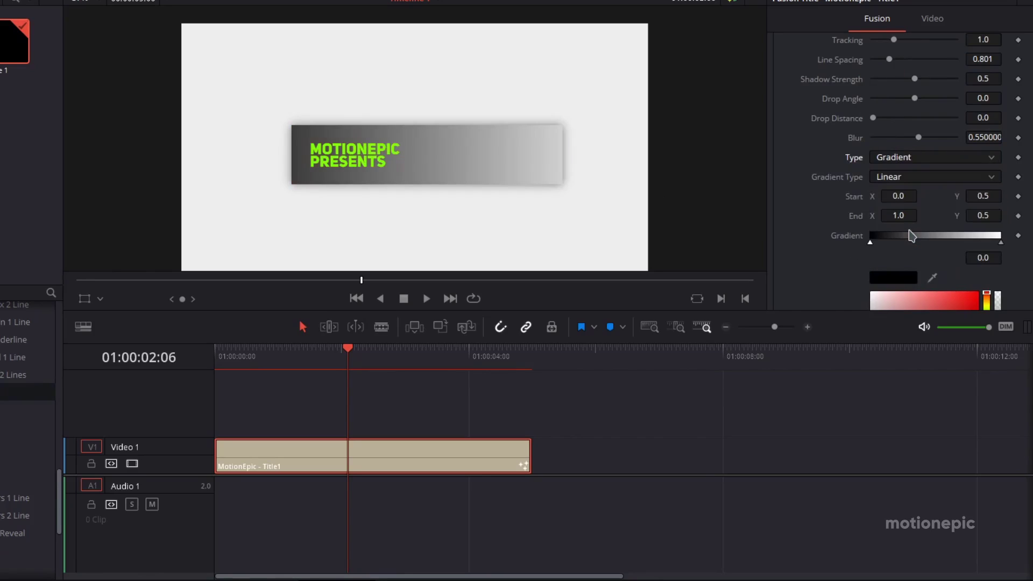
left_click(912, 235)
scroll(823, 233, "down", 5)
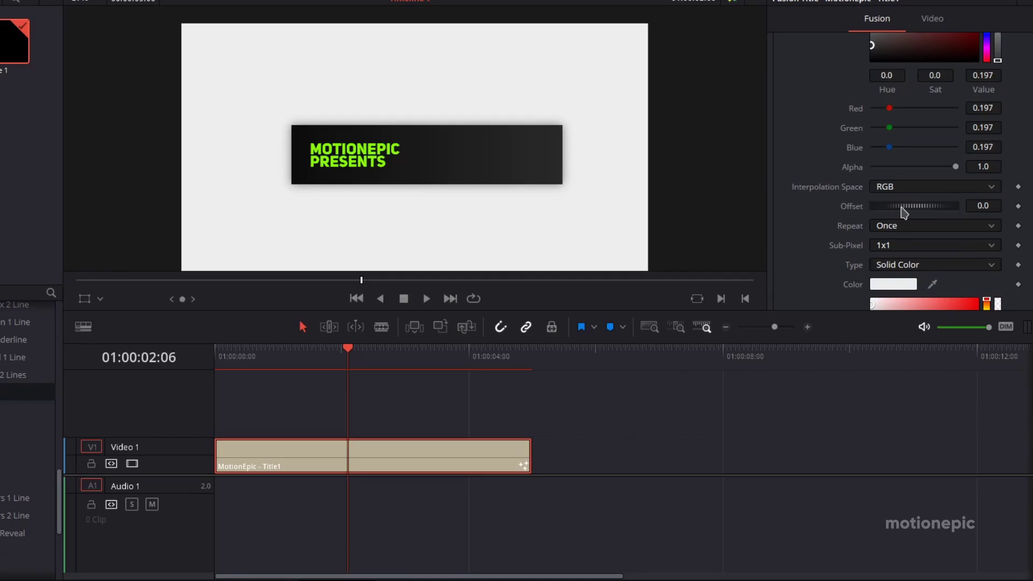
left_click_drag(904, 213, 930, 214)
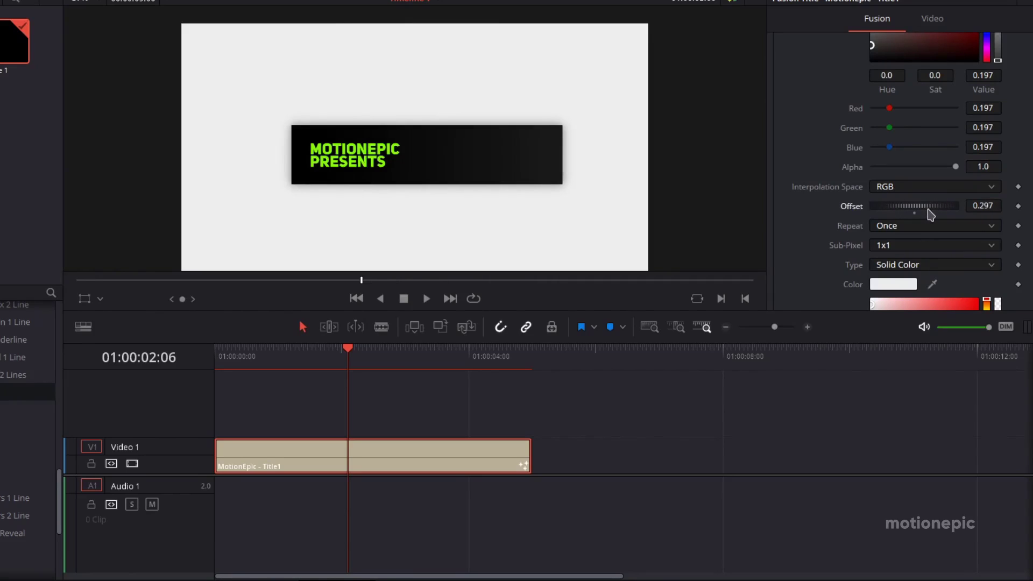
scroll(829, 193, "down", 3)
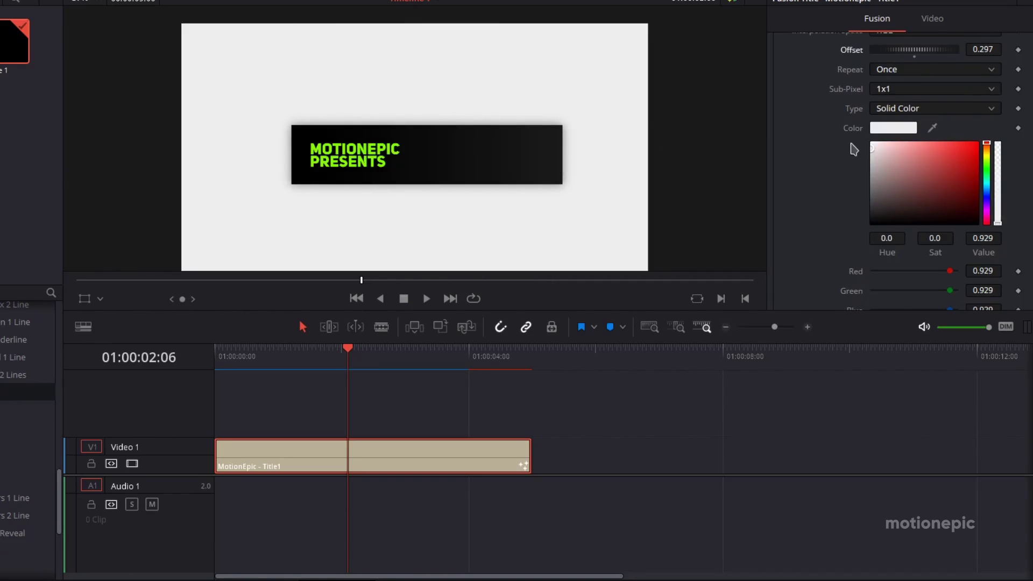
Make the second gradient colour pure red, leaving the background fill type unchanged.
left_click_drag(936, 155, 991, 140)
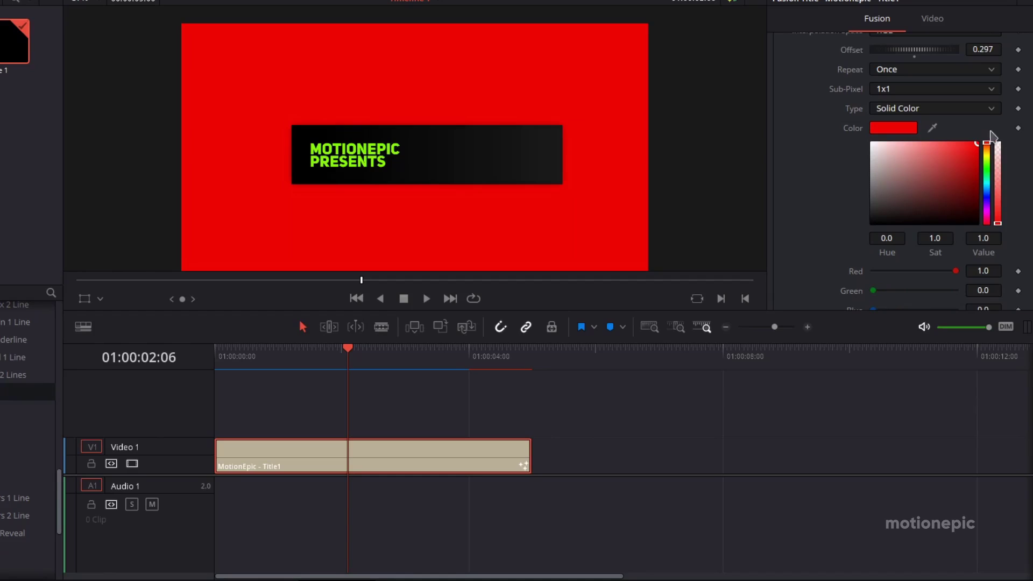
left_click(913, 111)
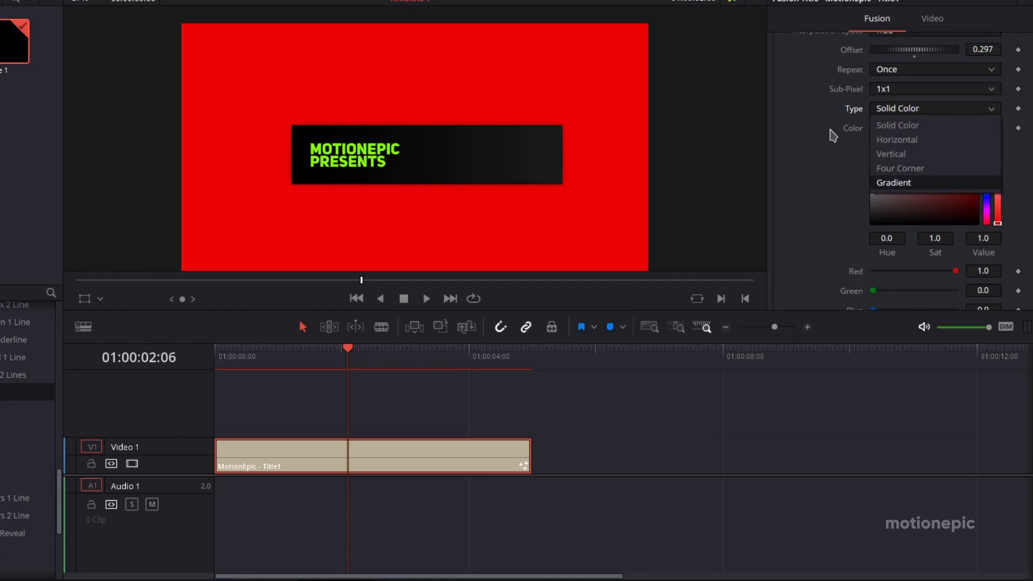
left_click(833, 135)
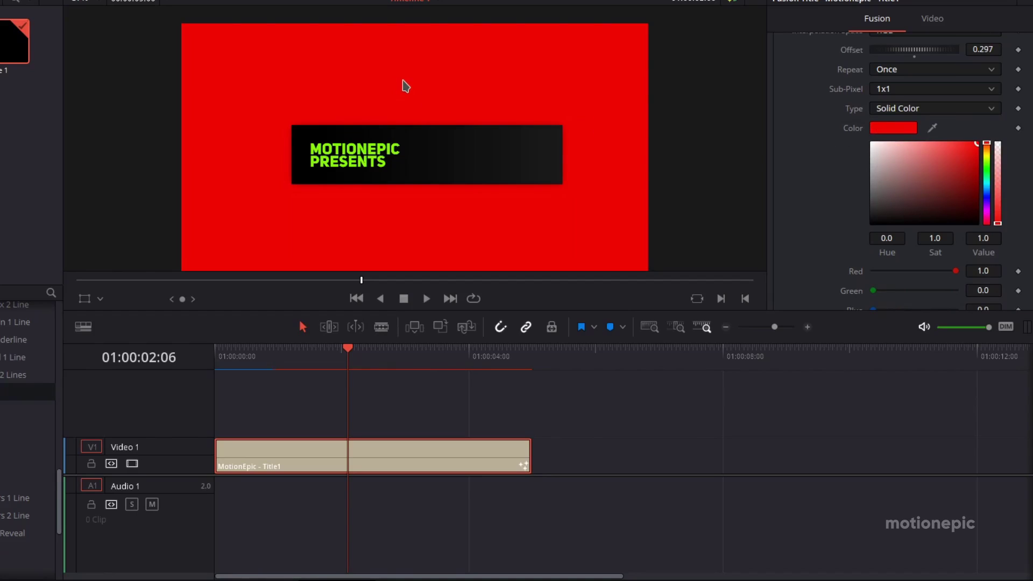
Set the background to black with Alpha 0.0 and move the title clip onto new Video 2.
left_click_drag(897, 198, 822, 240)
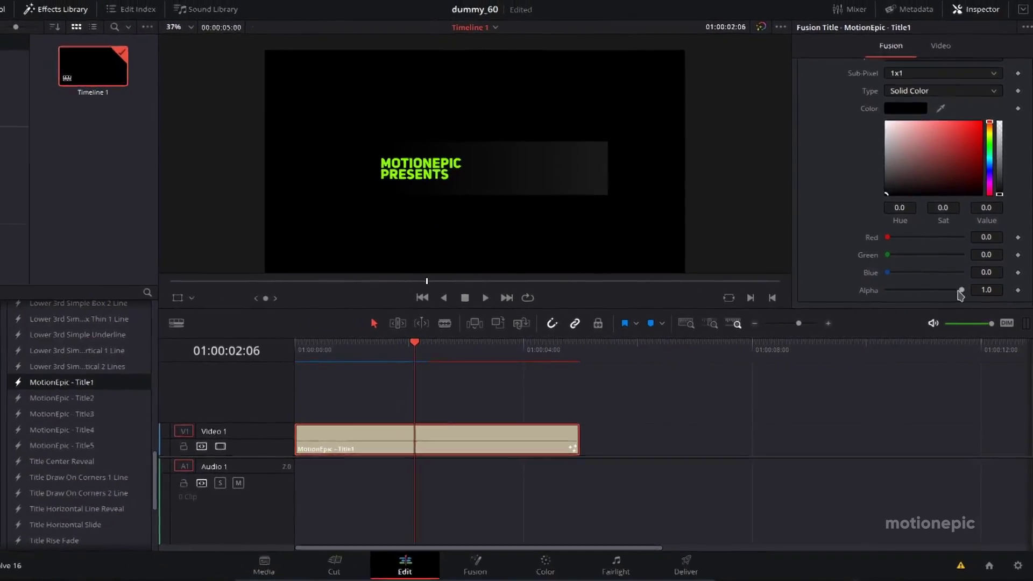
left_click_drag(960, 291, 887, 290)
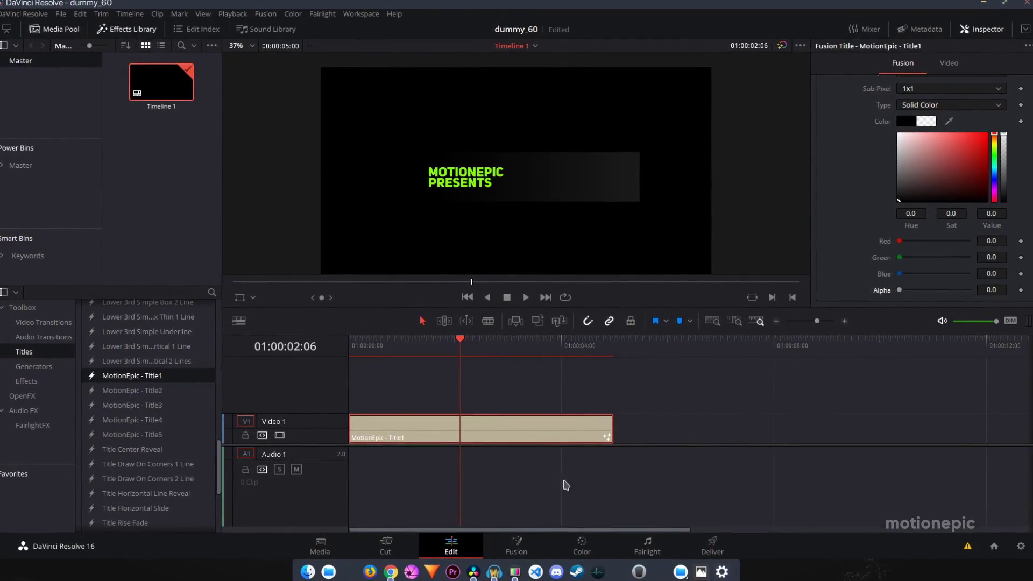
left_click_drag(387, 427, 377, 401)
Add the bird photo 1 ([6-6]).jpg from the pics folder to the Media Pool, then hide Explorer.
mouse_move(681, 572)
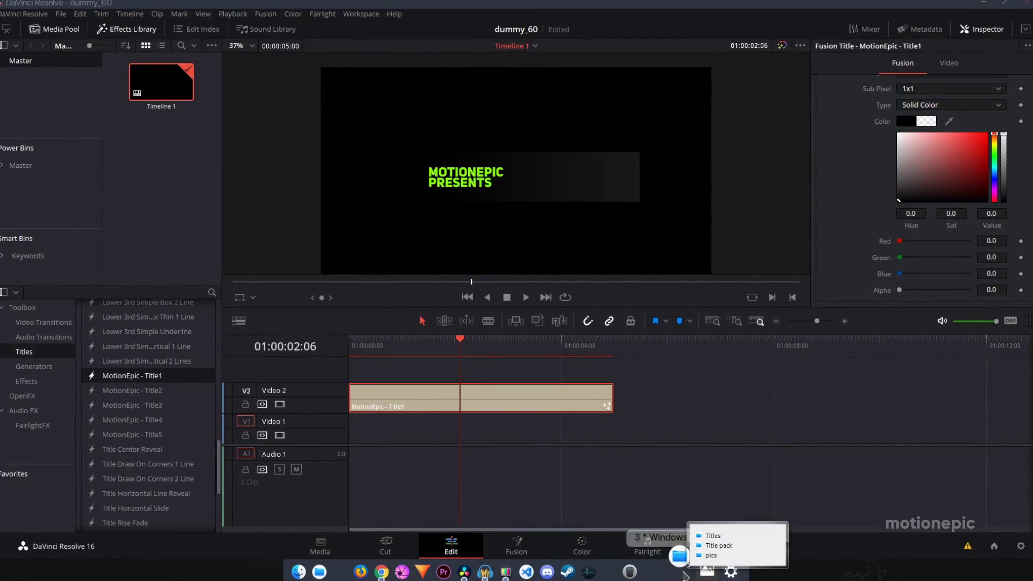
left_click(709, 554)
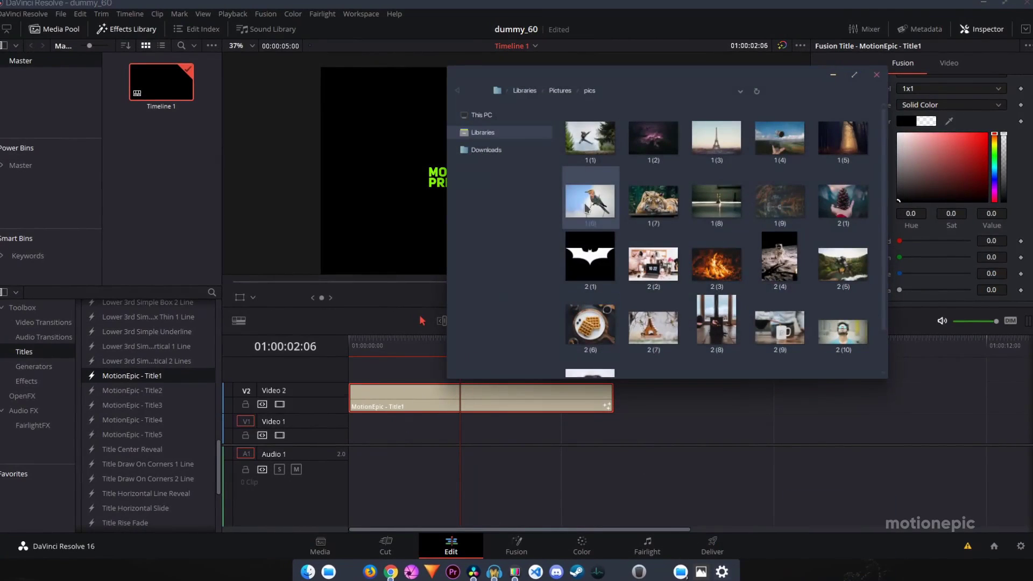
left_click_drag(590, 200, 351, 425)
left_click(833, 74)
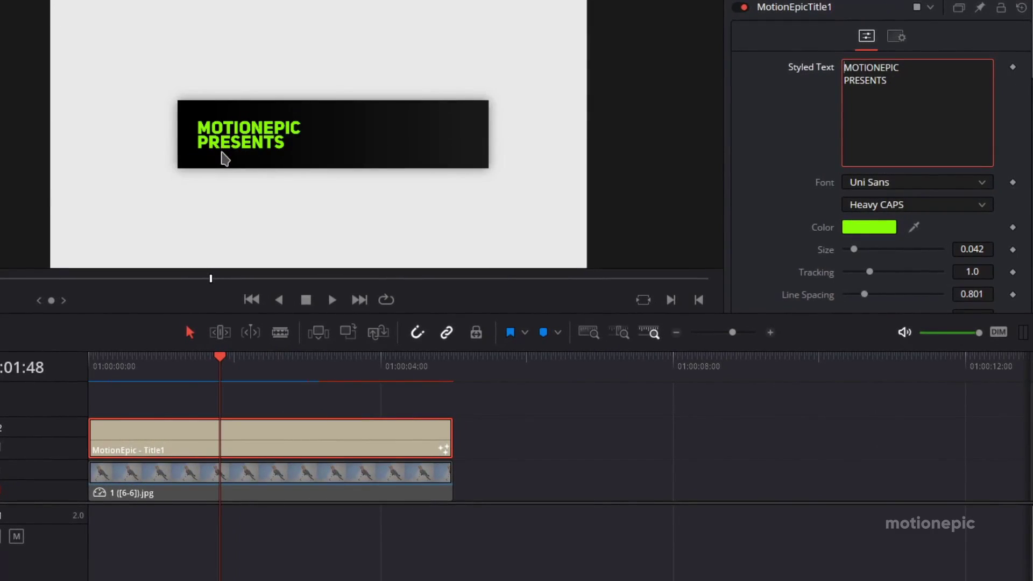
Keep PRESENTS in Uni Sans Heavy CAPS after trying Heavy Italic, and enable Character Level Styling.
scroll(220, 151, "up", 4)
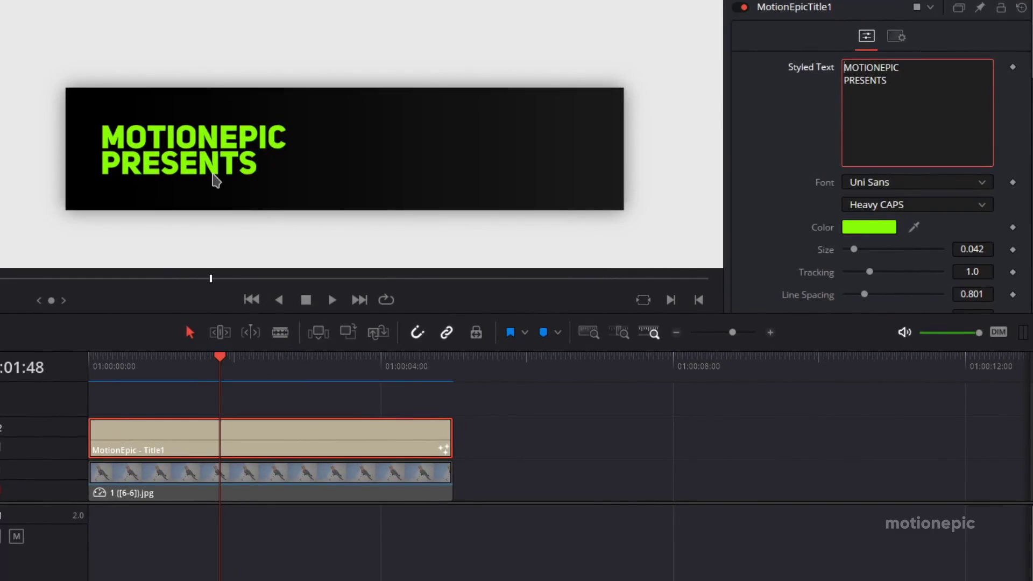
left_click_drag(897, 87, 842, 83)
left_click(880, 210)
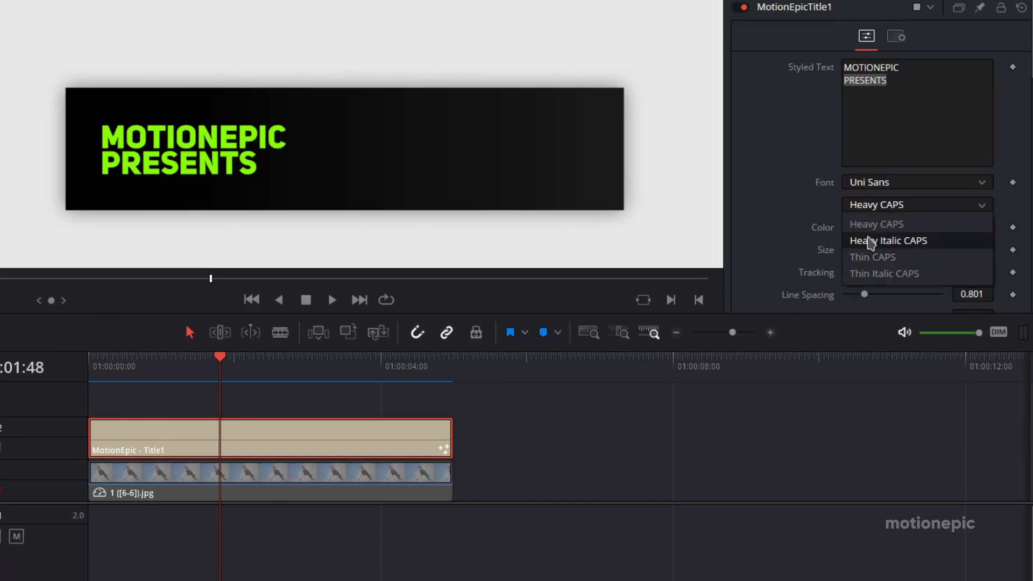
left_click(883, 240)
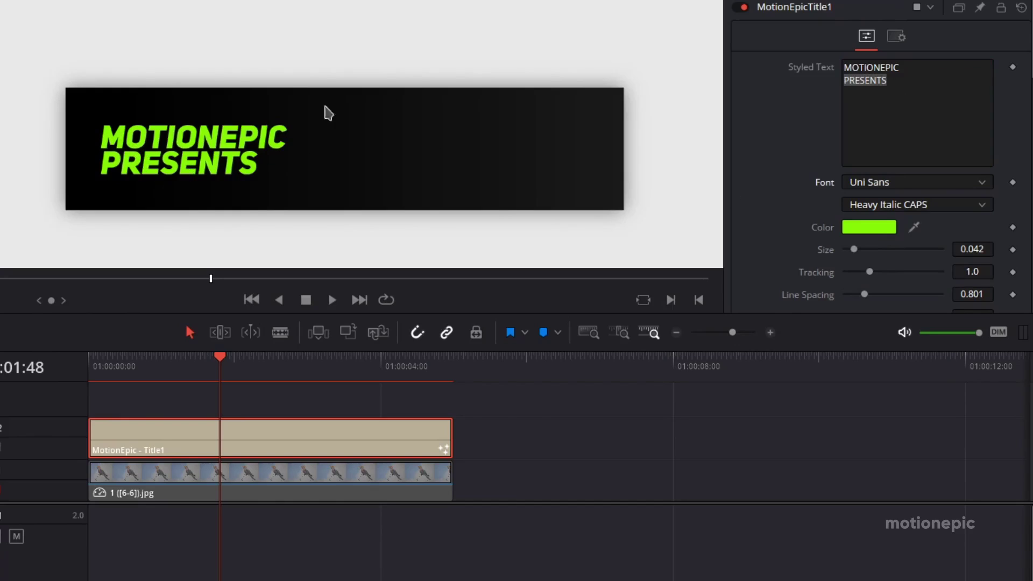
left_click(879, 206)
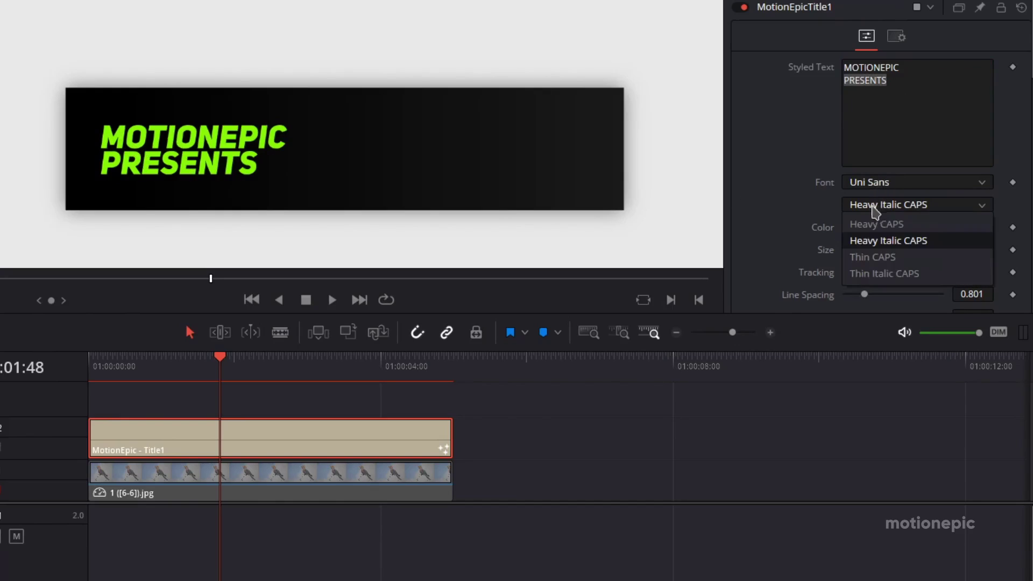
left_click(878, 221)
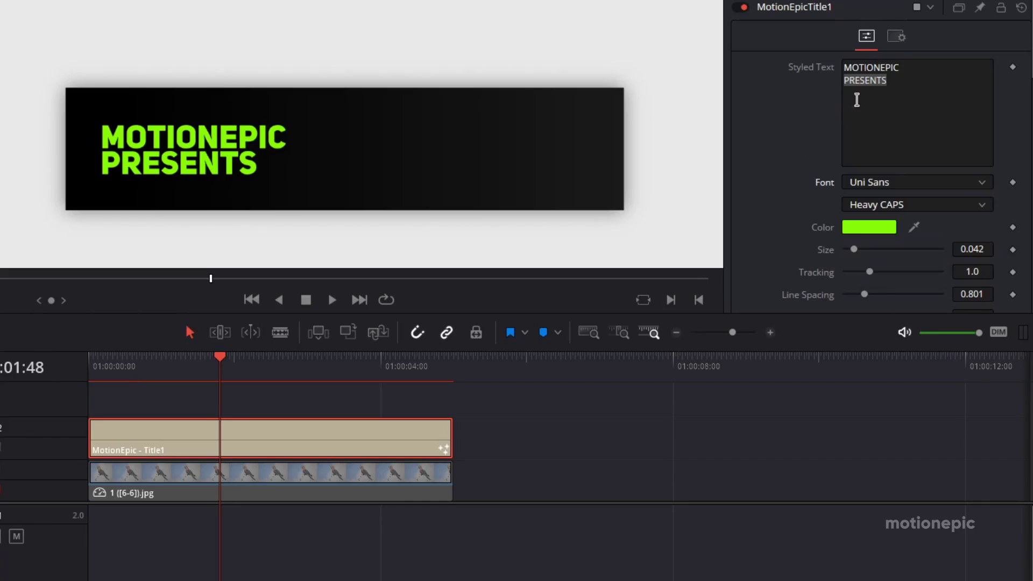
right_click(883, 100)
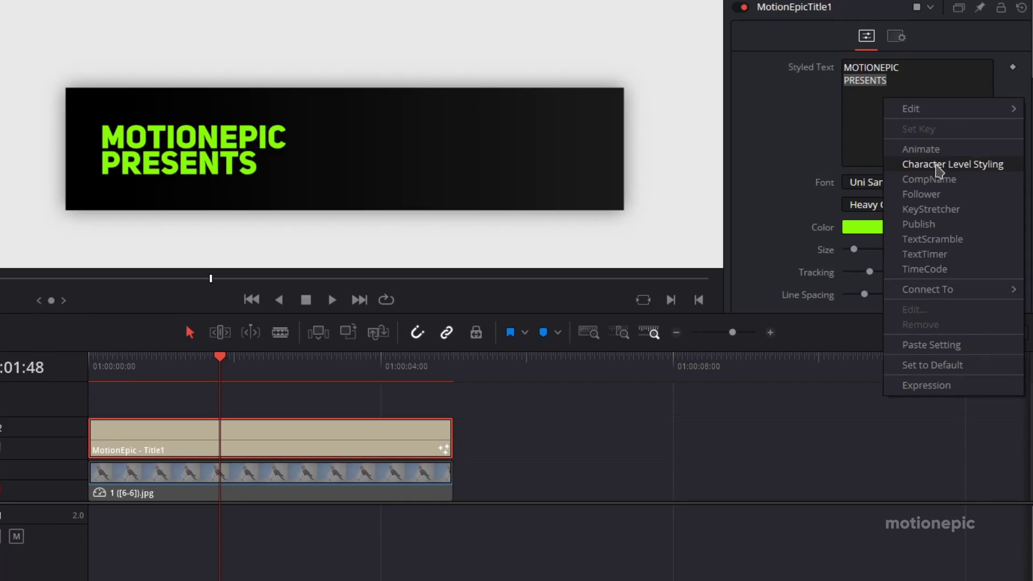
left_click(939, 166)
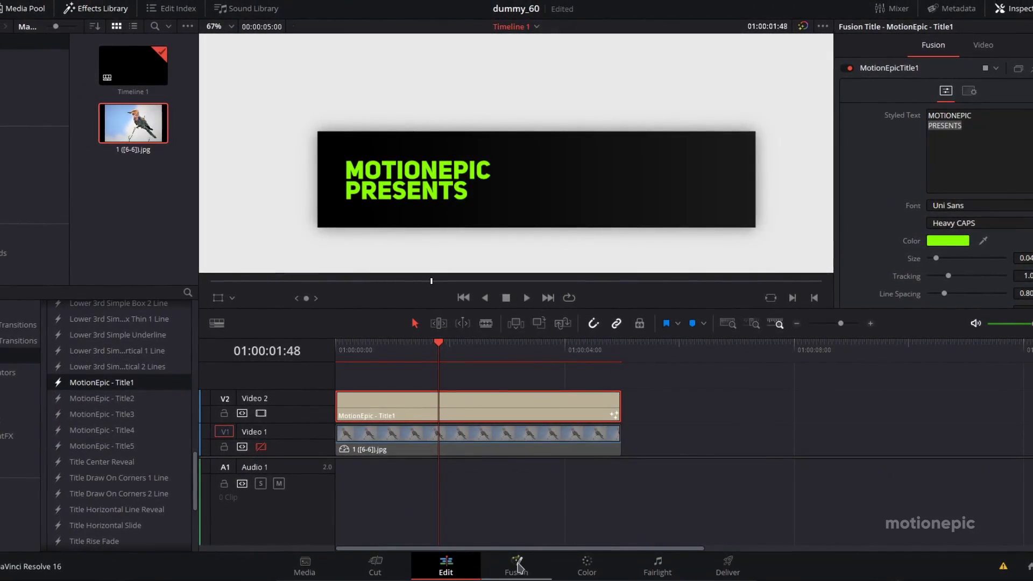
On the Fusion page, expand the title node's CharacterLevelStyling1 modifier and enlarge the viewer.
left_click(519, 568)
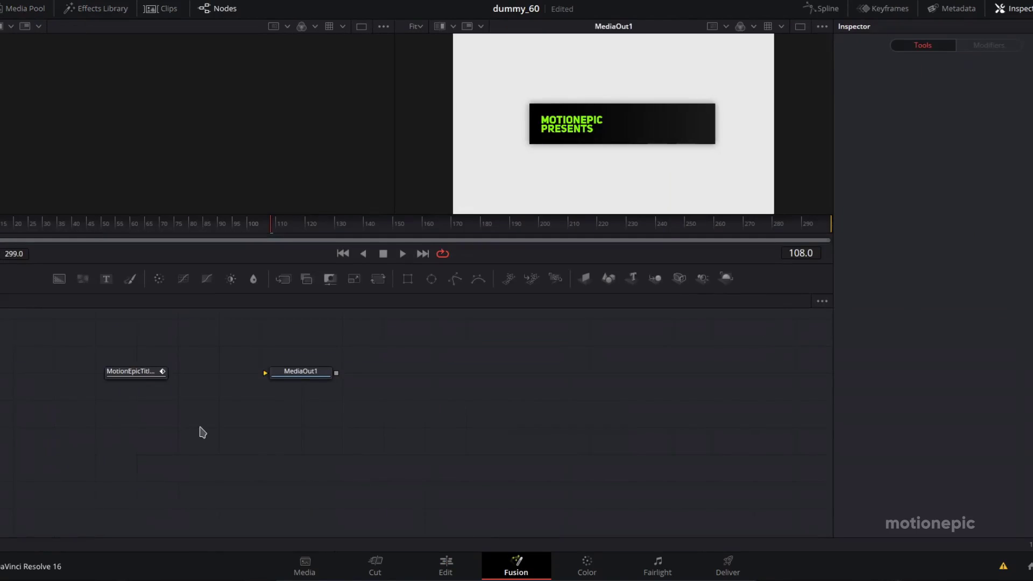
left_click(125, 379)
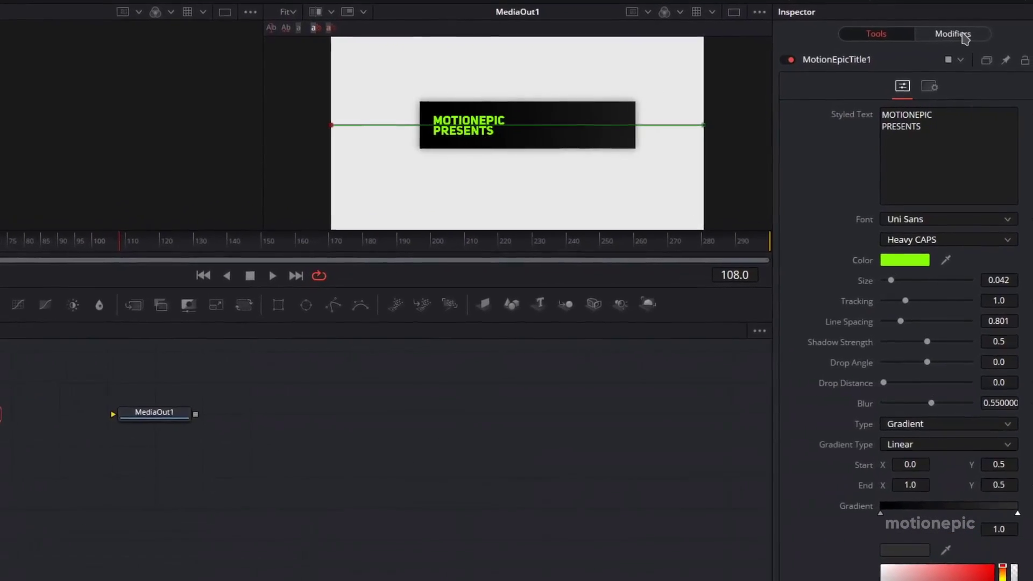
left_click(956, 34)
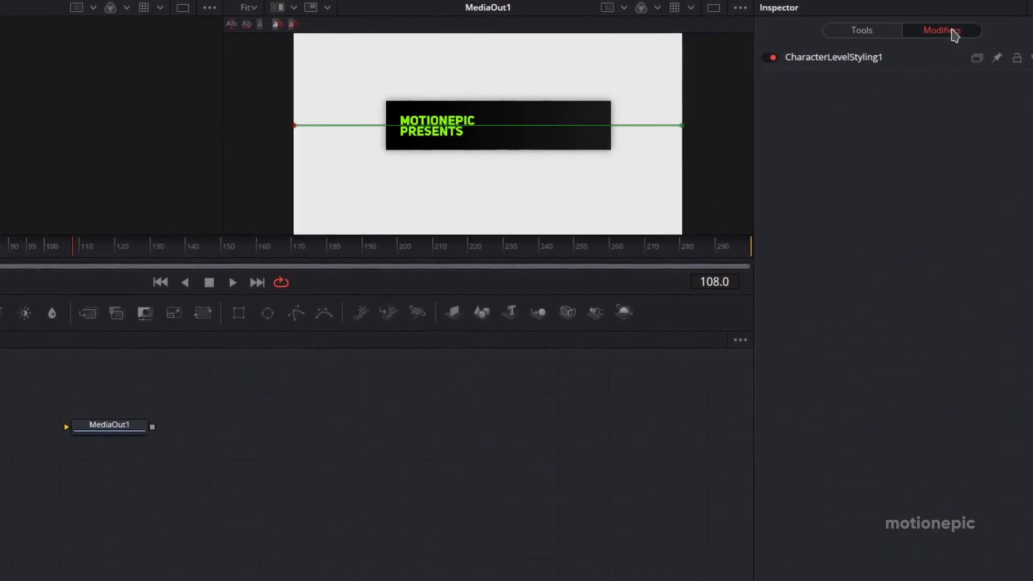
left_click(813, 59)
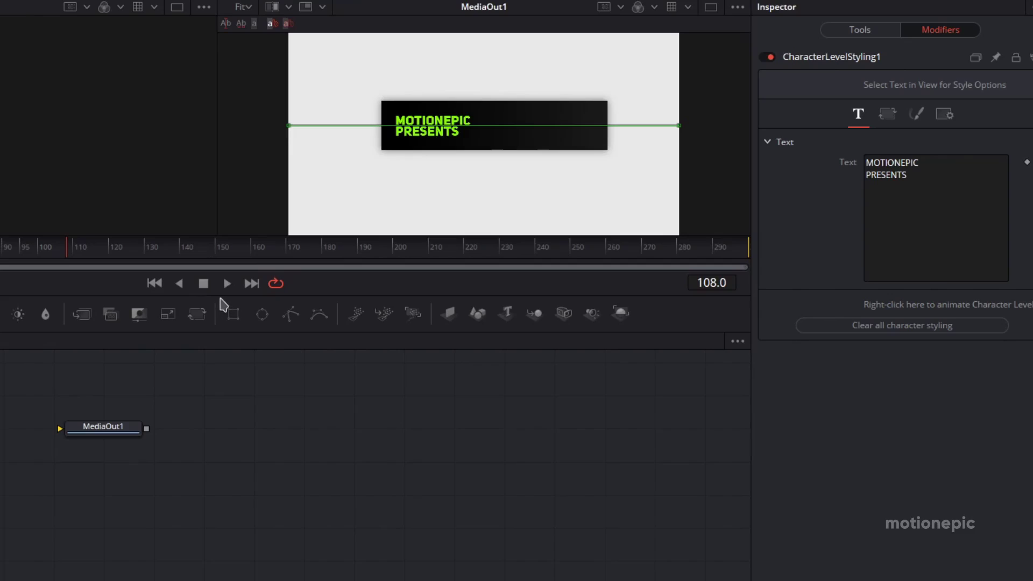
left_click_drag(214, 302, 175, 458)
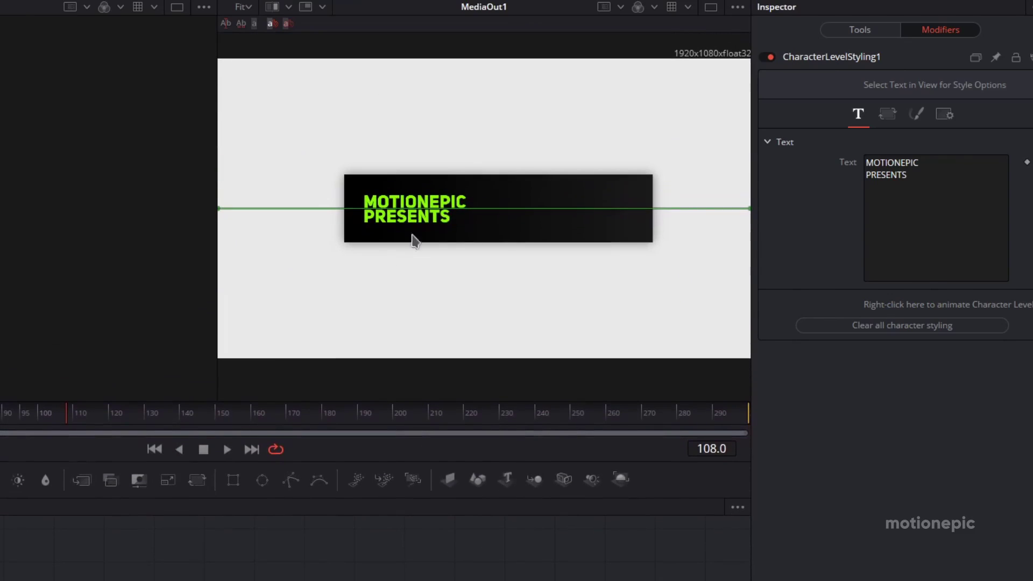
scroll(422, 232, "up", 2)
Make PRESENTS Thin CAPS at size 0.031, then return to the Edit page.
left_click_drag(269, 286, 478, 200)
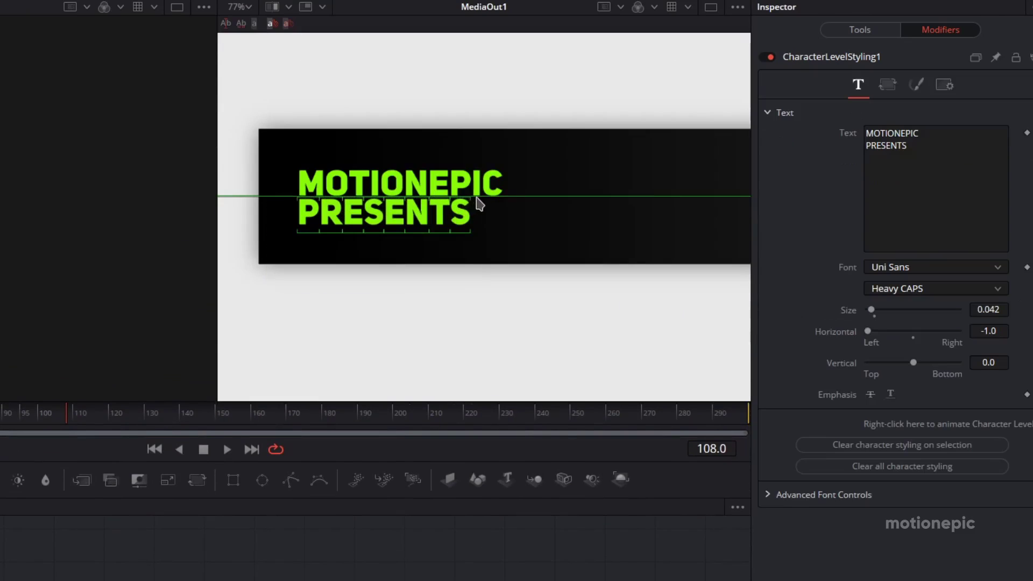
left_click(882, 294)
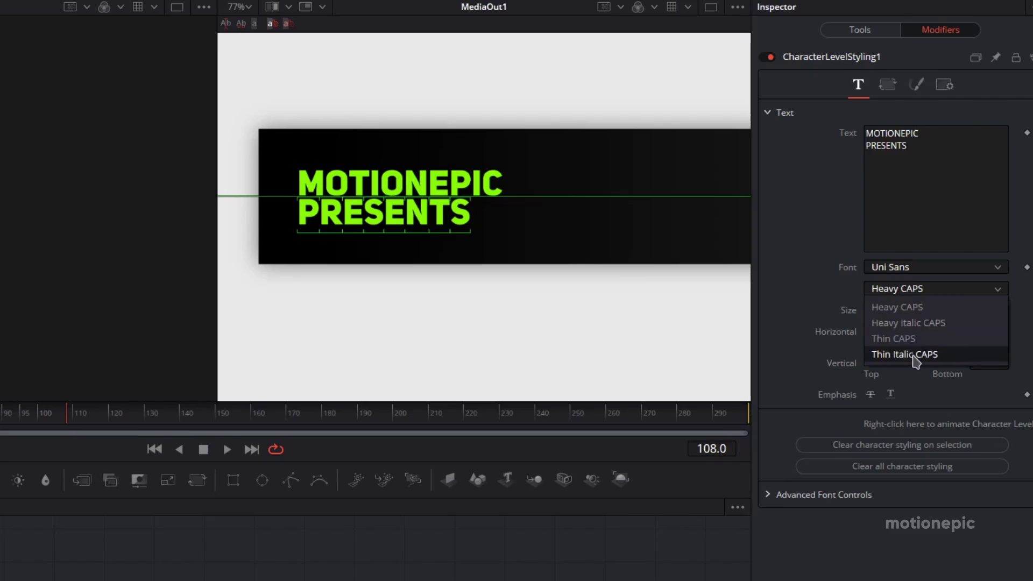
left_click(900, 338)
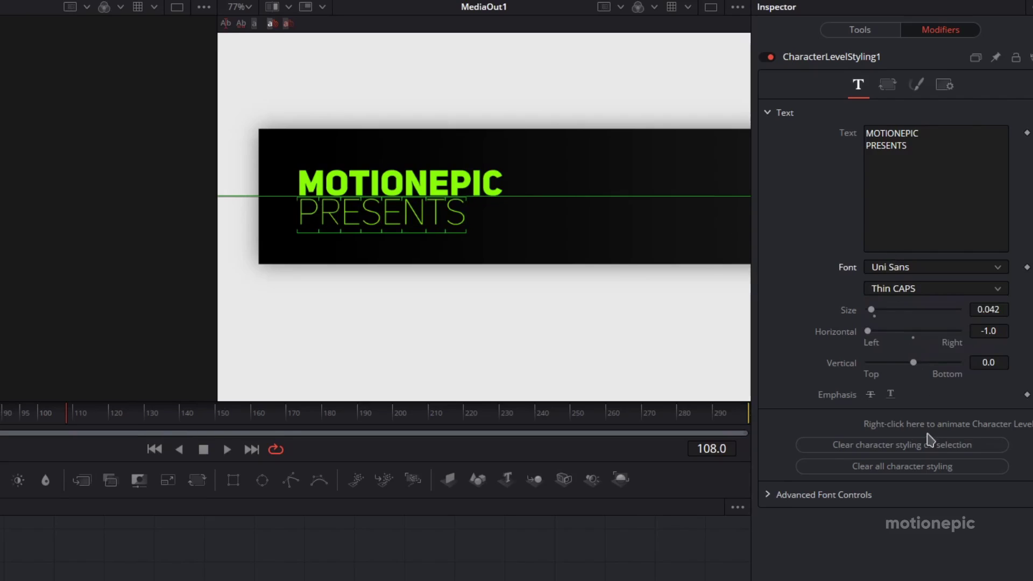
left_click_drag(874, 310, 872, 311)
left_click_drag(998, 312, 963, 316)
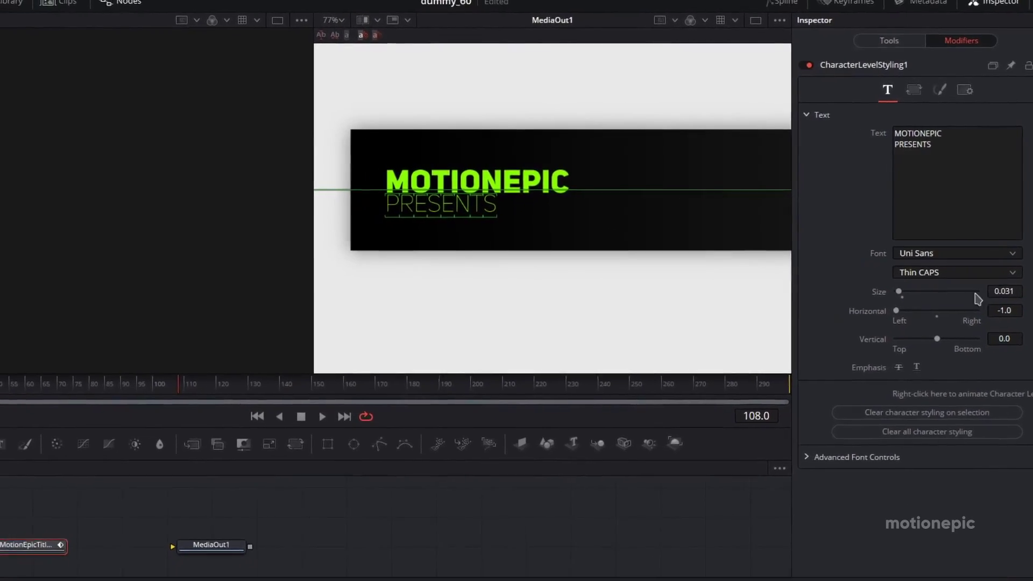
left_click(446, 569)
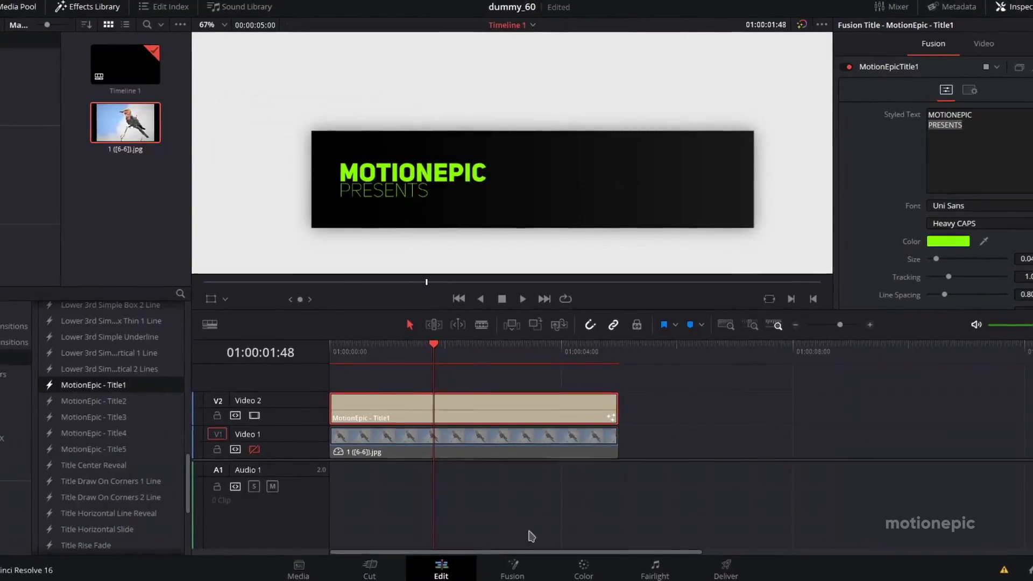